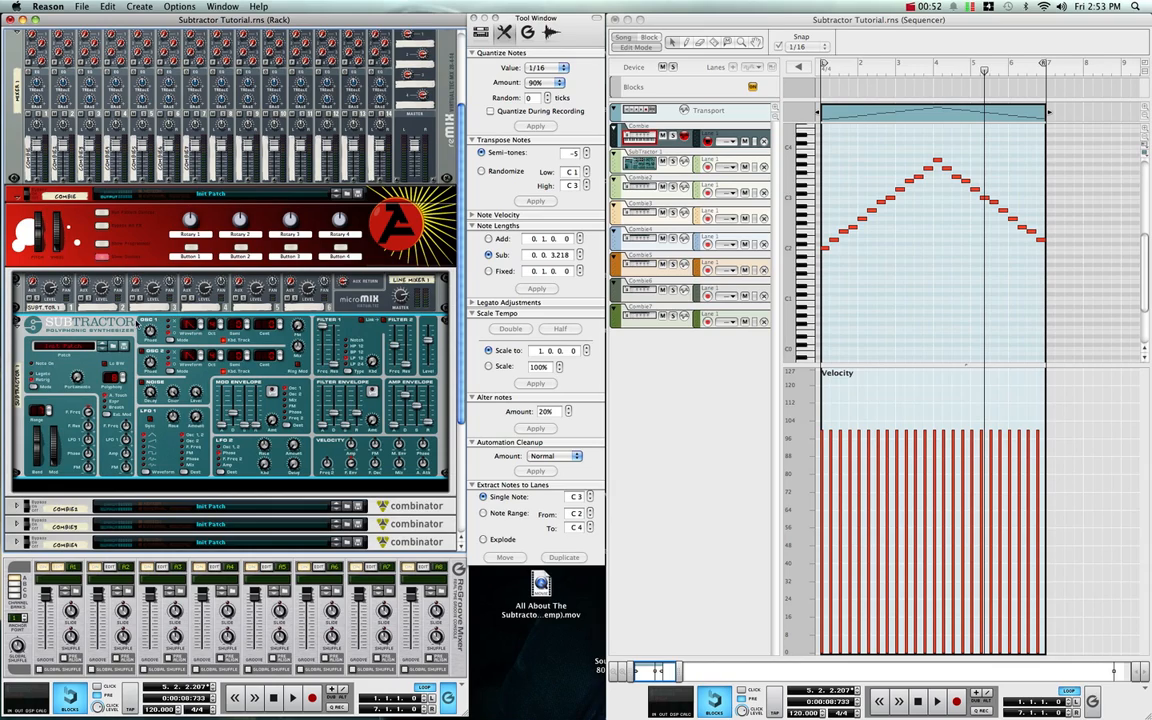
# Switch on oscillator 2 on the Subtractor.
pyautogui.click(140, 351)
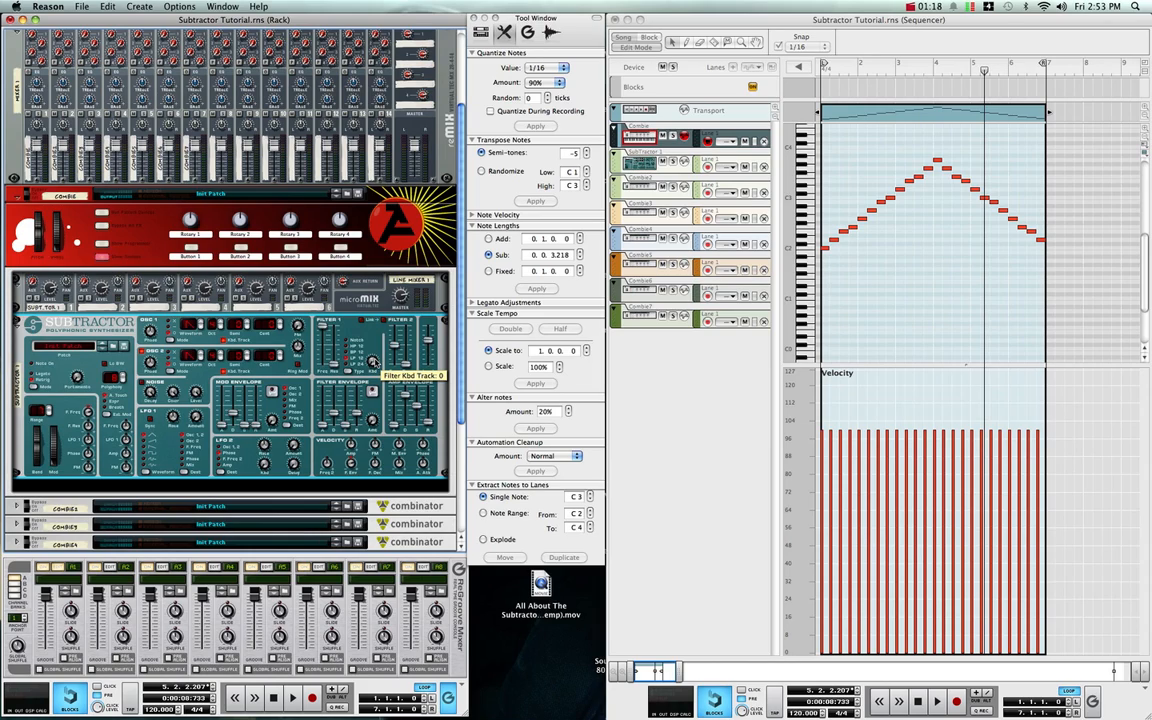
# Browse the available instruments and effects, highlighting the ECF-42 Envelope Controlled Filter.
pyautogui.click(482, 32)
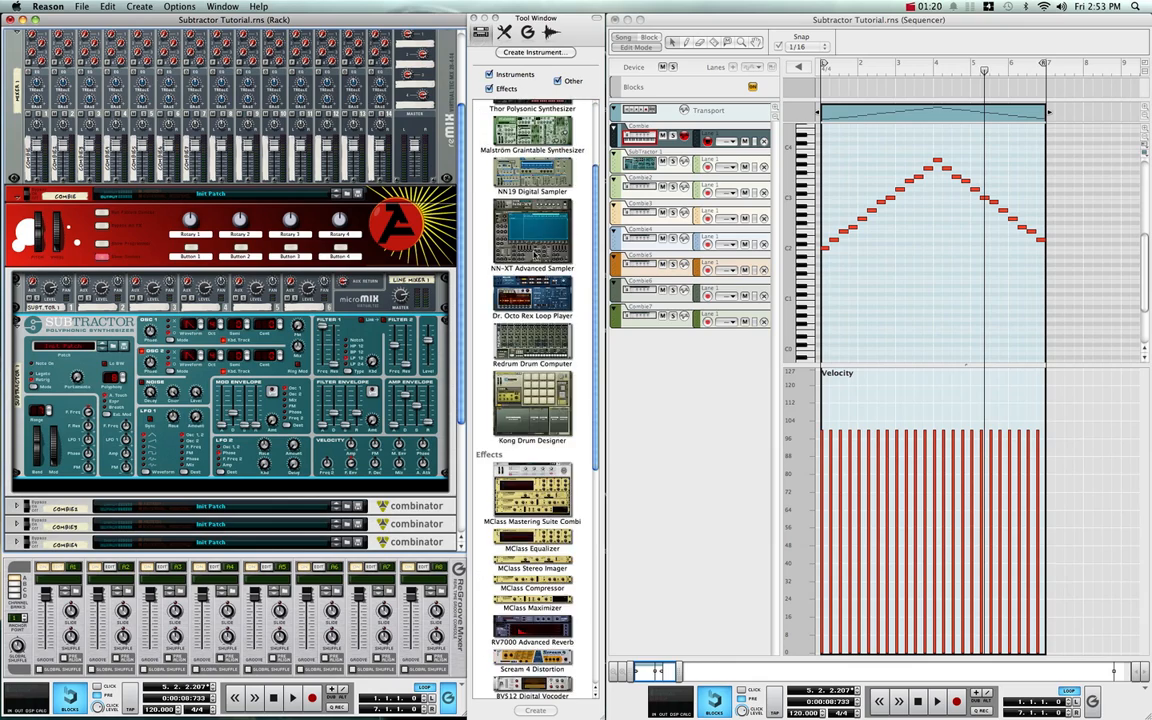
pyautogui.scroll(-10, 535, 252)
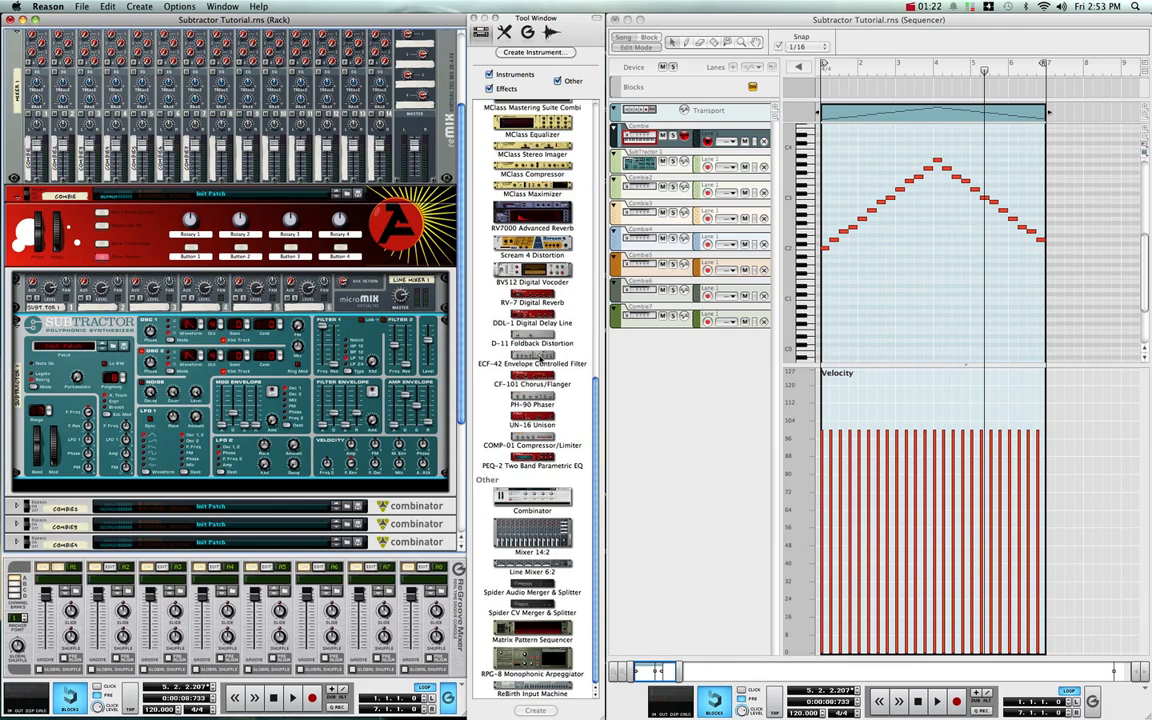
pyautogui.click(540, 358)
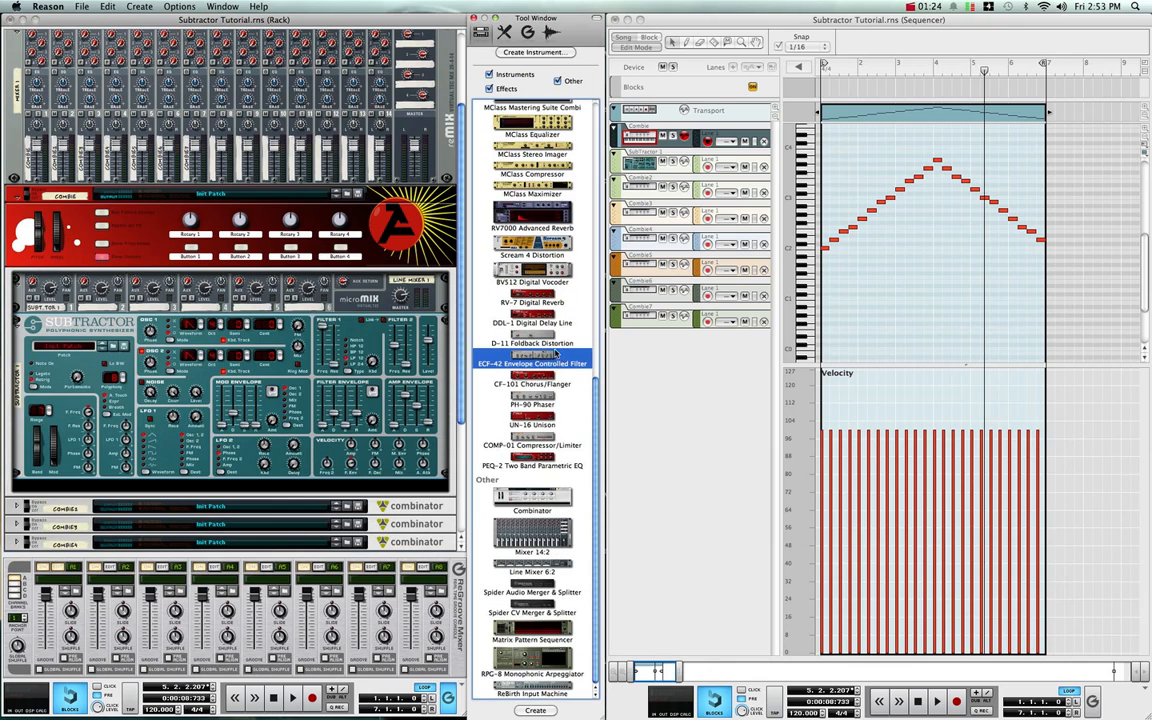
pyautogui.scroll(10, 557, 355)
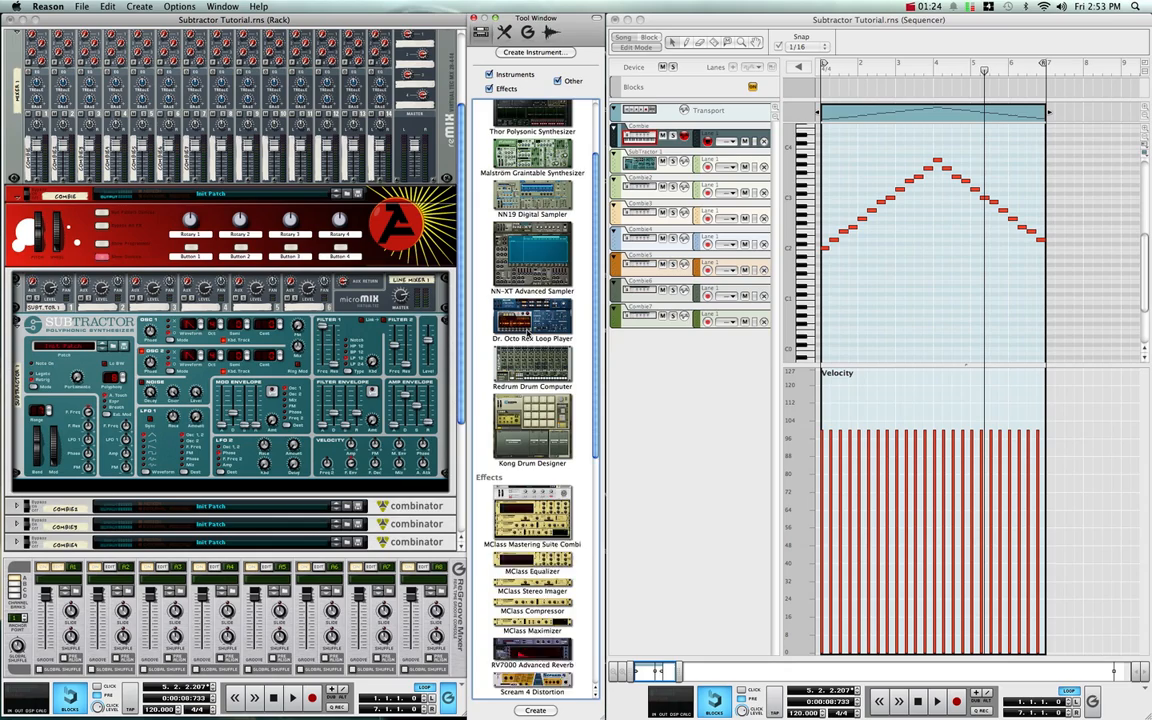
pyautogui.click(505, 32)
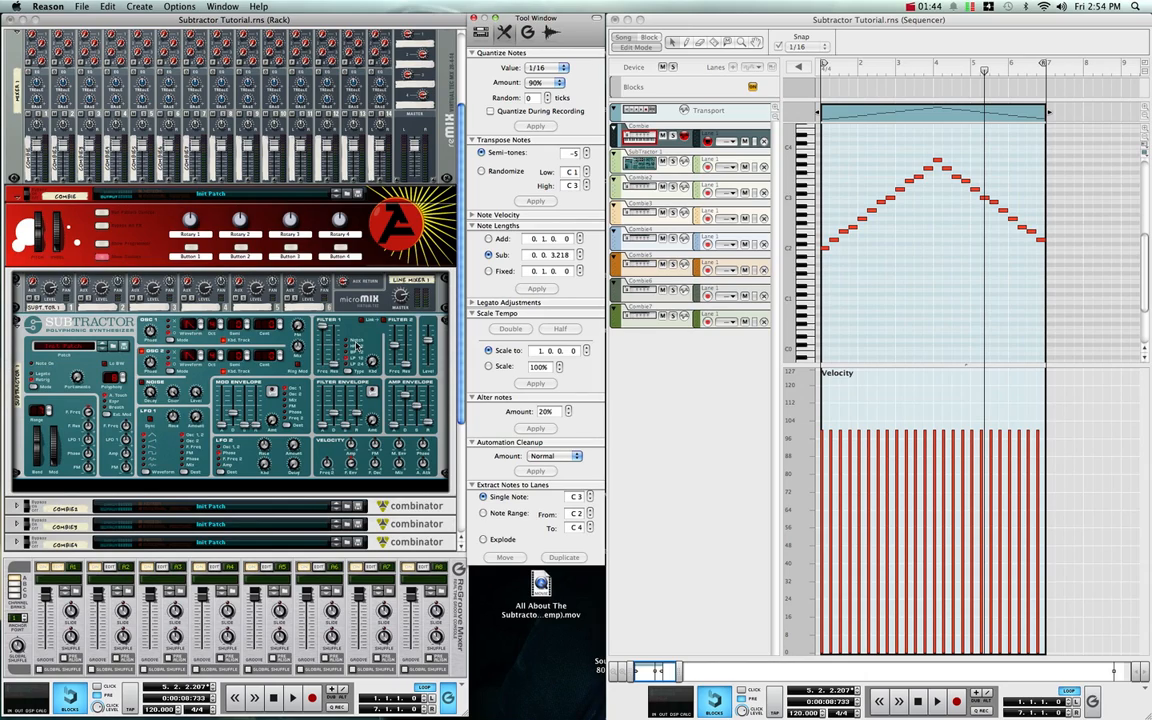
# Add an MClass Equalizer directly below the Subtractor inside the open Combinator.
pyautogui.scroll(-1, 357, 347)
pyautogui.click(481, 31)
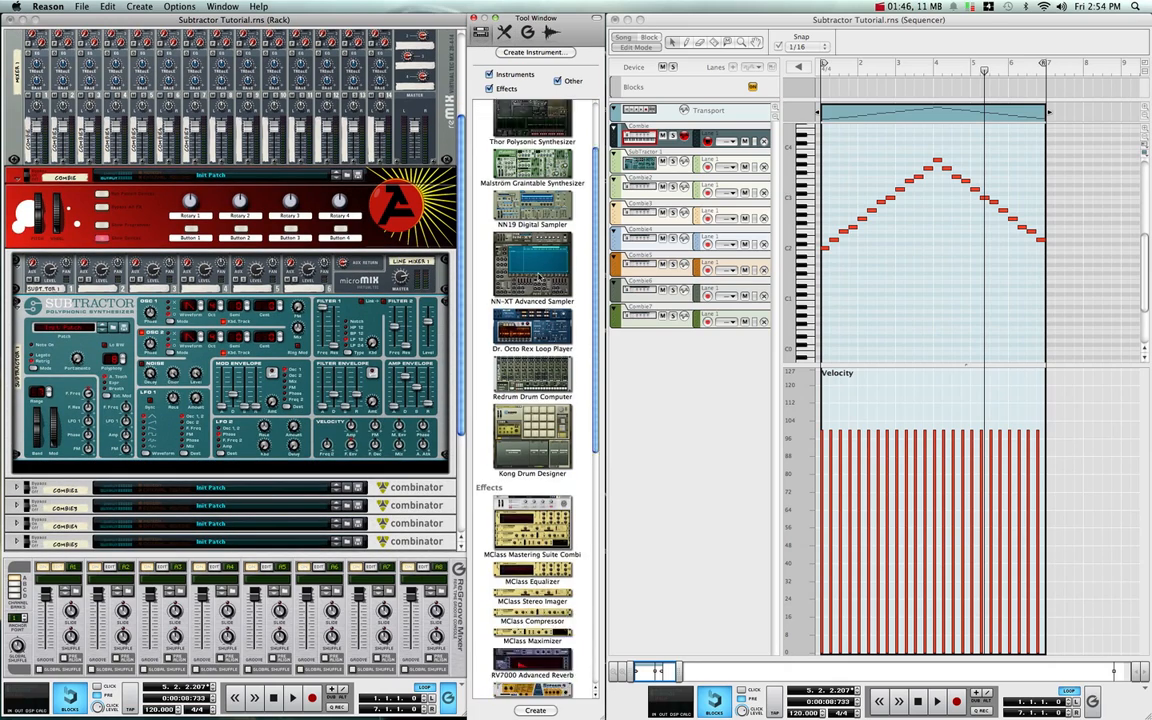
pyautogui.scroll(-10, 538, 278)
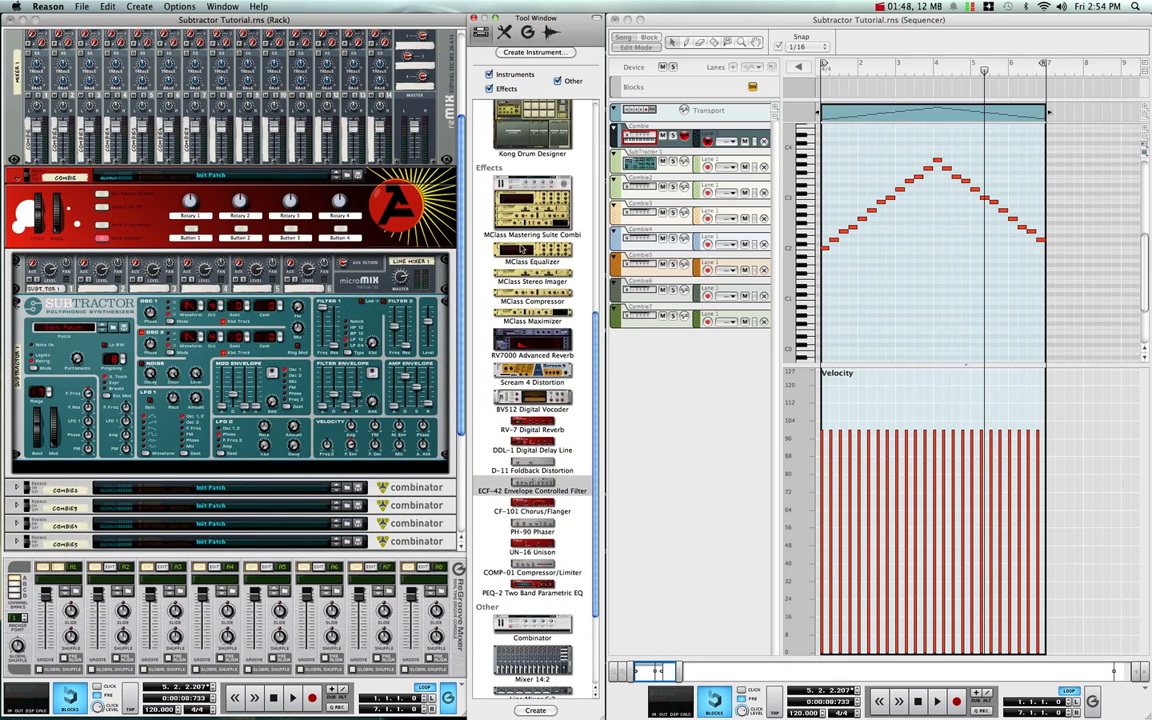
pyautogui.moveTo(520, 249); pyautogui.dragTo(313, 466)
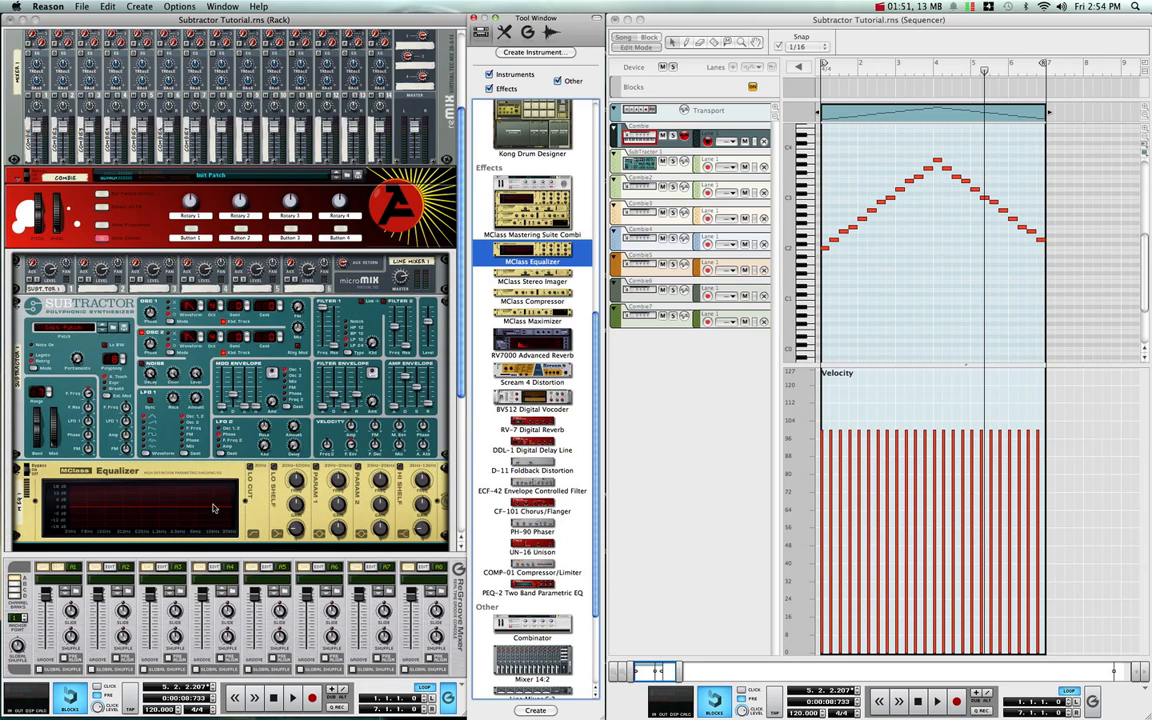
pyautogui.click(188, 474)
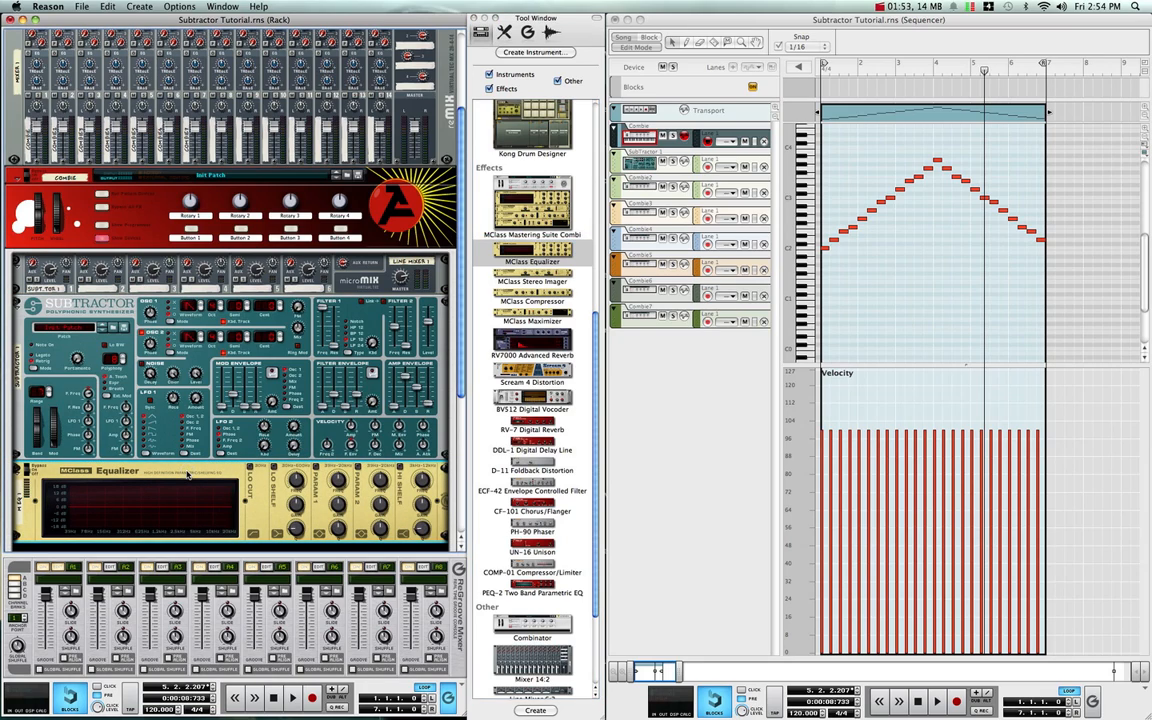
pyautogui.click(504, 33)
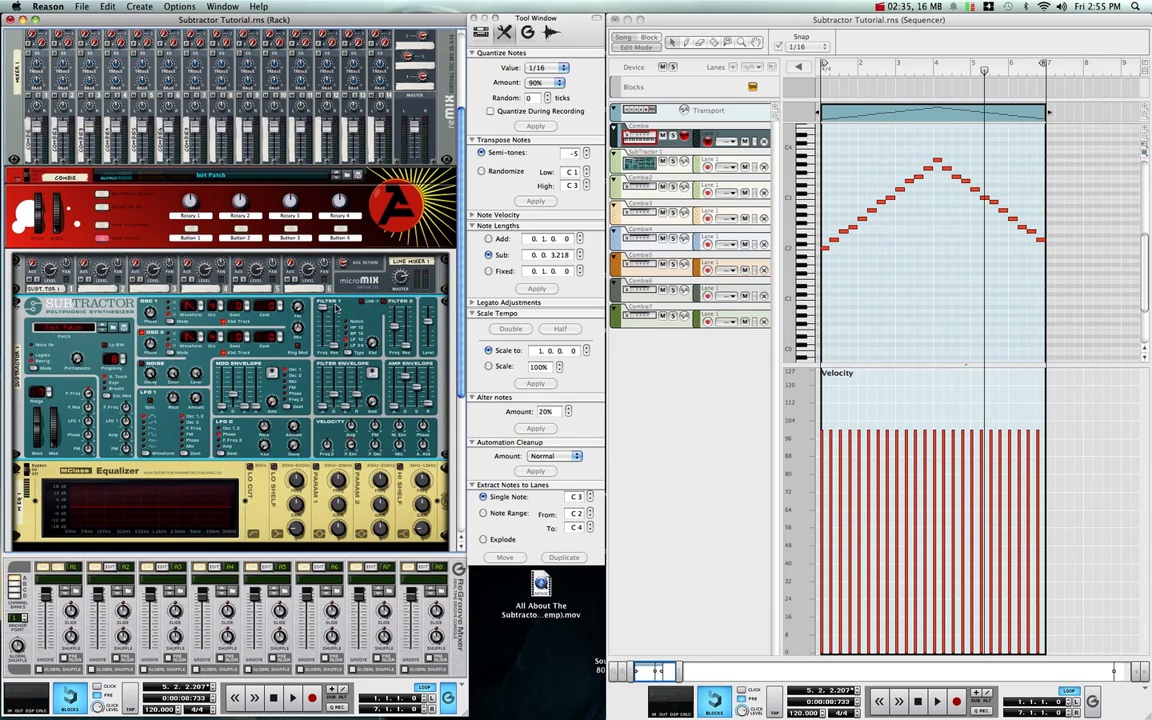
# Sweep the Subtractor's Filter 1 frequency down and back up to its maximum.
pyautogui.moveTo(323, 310)
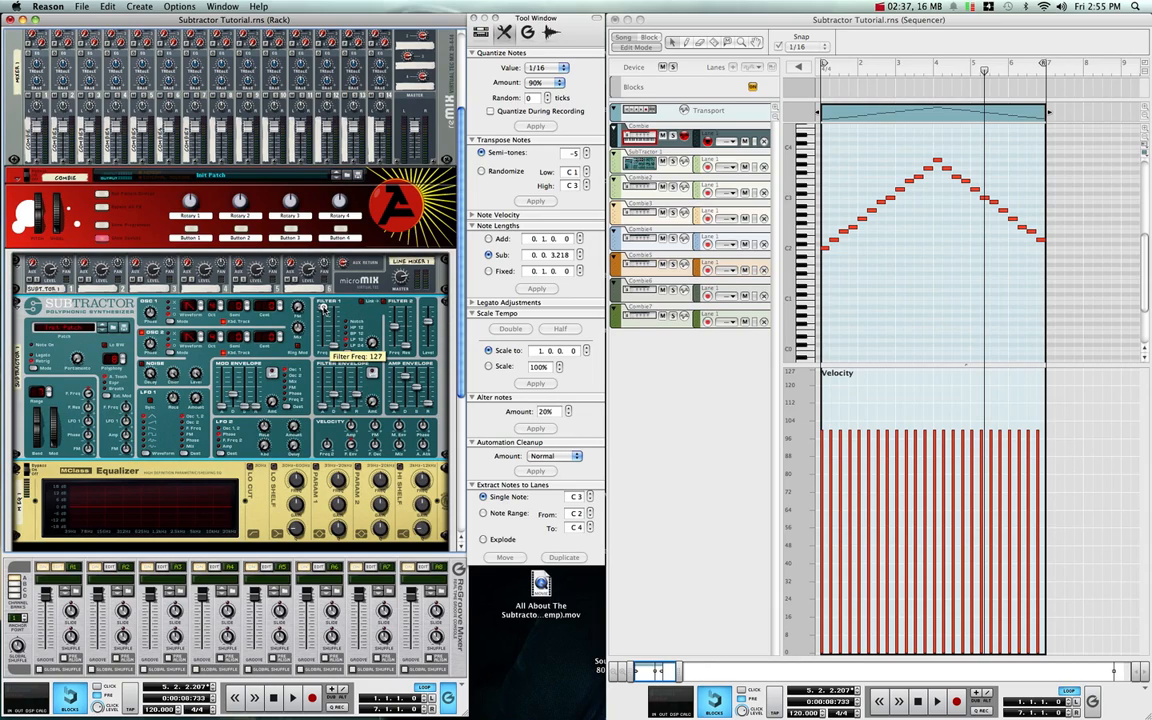
pyautogui.moveTo(323, 312); pyautogui.dragTo(322, 350)
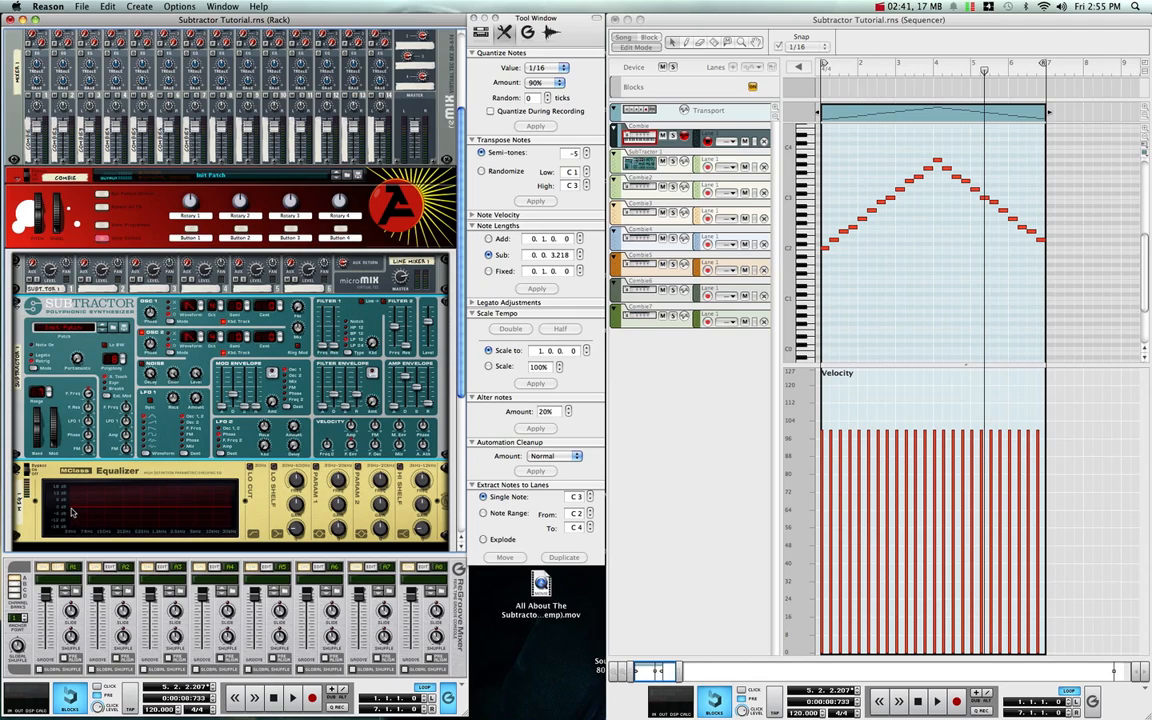
pyautogui.click(324, 324)
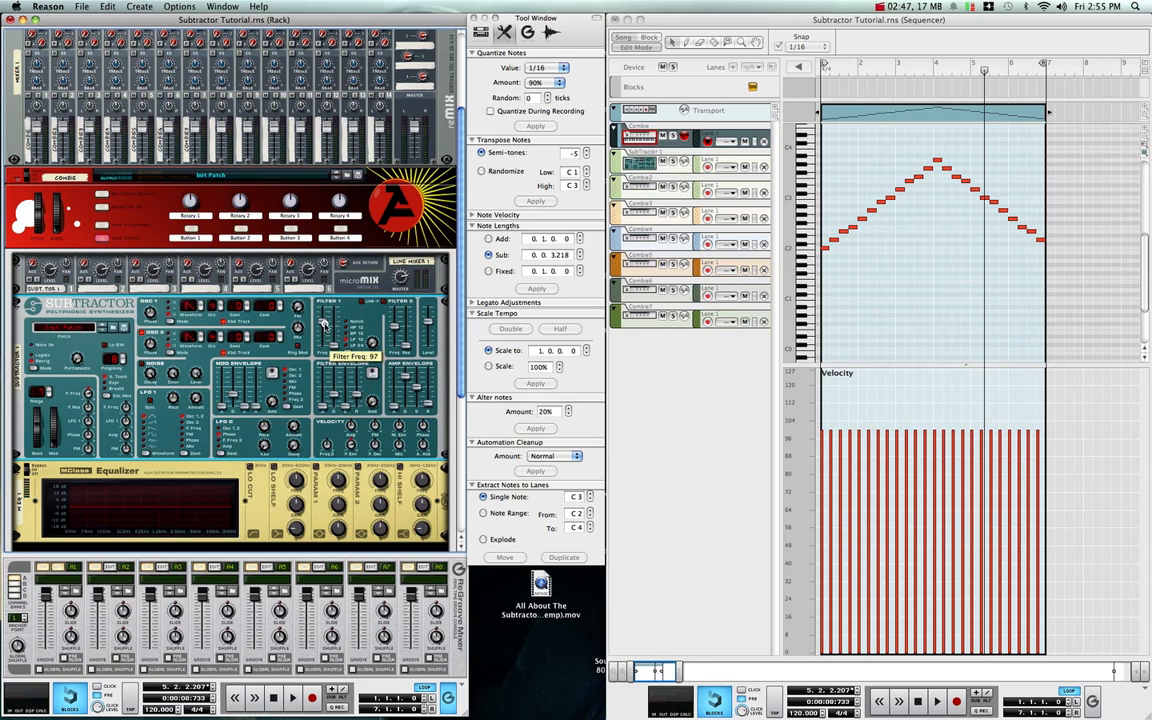
pyautogui.moveTo(323, 342); pyautogui.dragTo(323, 304)
# Delete the MClass Equalizer from the Combinator.
pyautogui.click(69, 471)
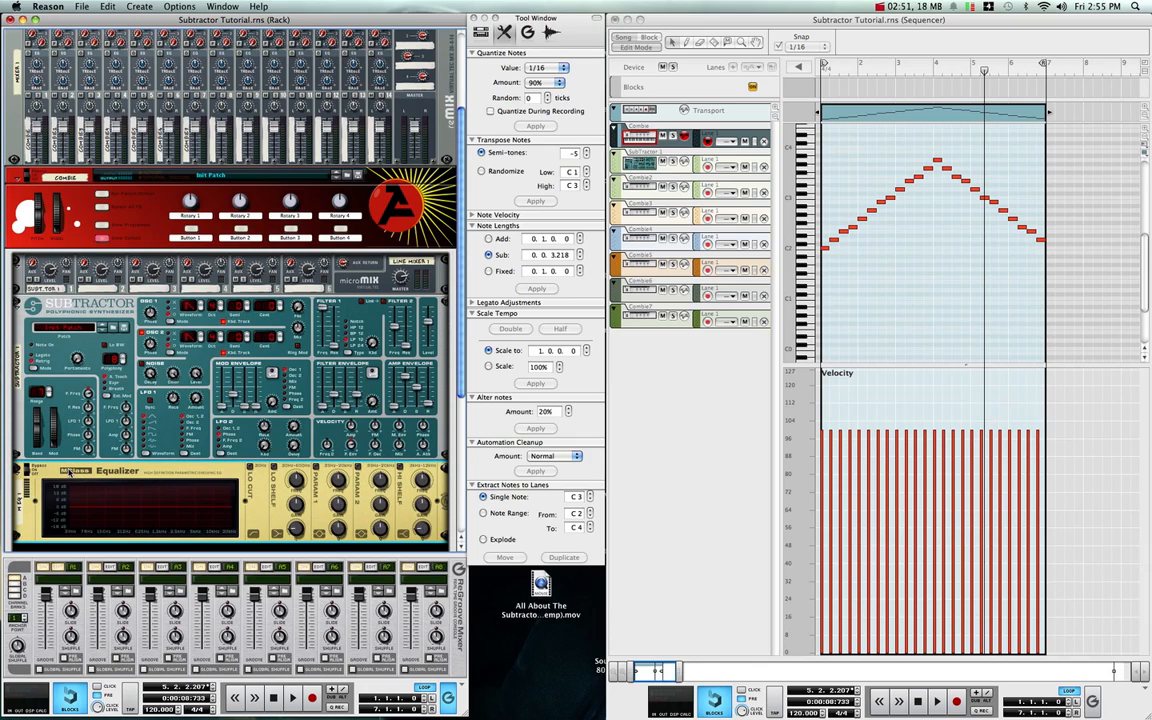
pyautogui.press('Delete')
pyautogui.press('Return')
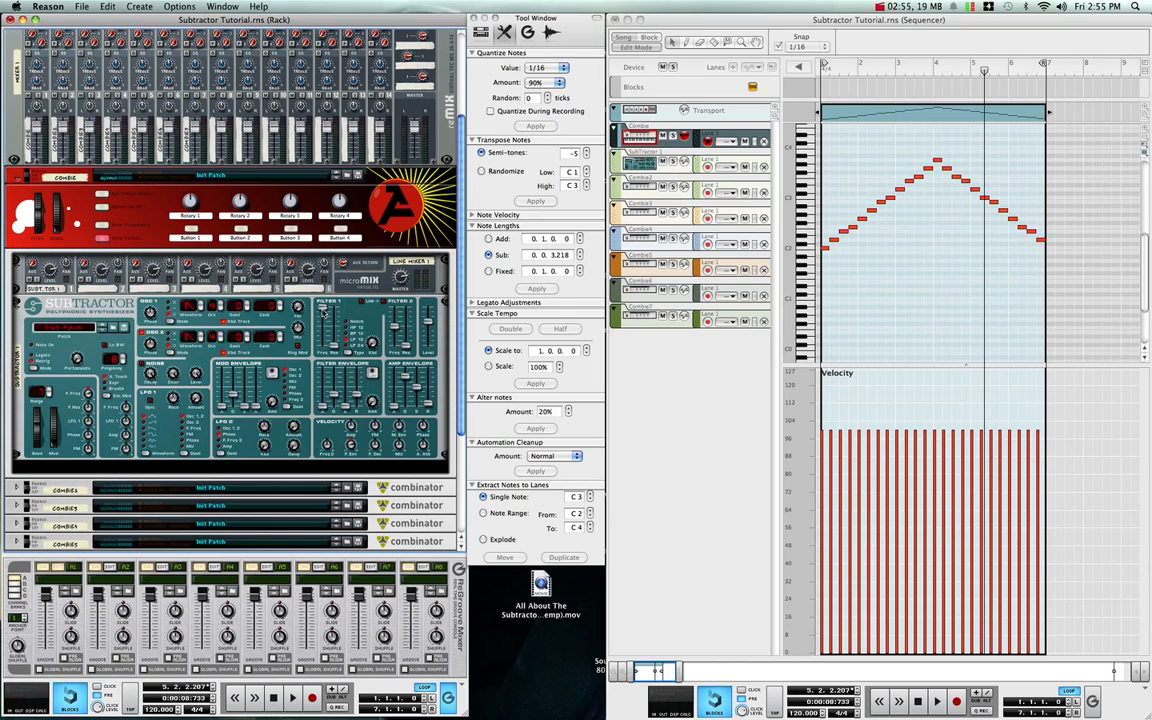
# Lower the Subtractor's Filter 1 frequency to 56.
pyautogui.click(322, 308)
pyautogui.moveTo(322, 308); pyautogui.dragTo(323, 334)
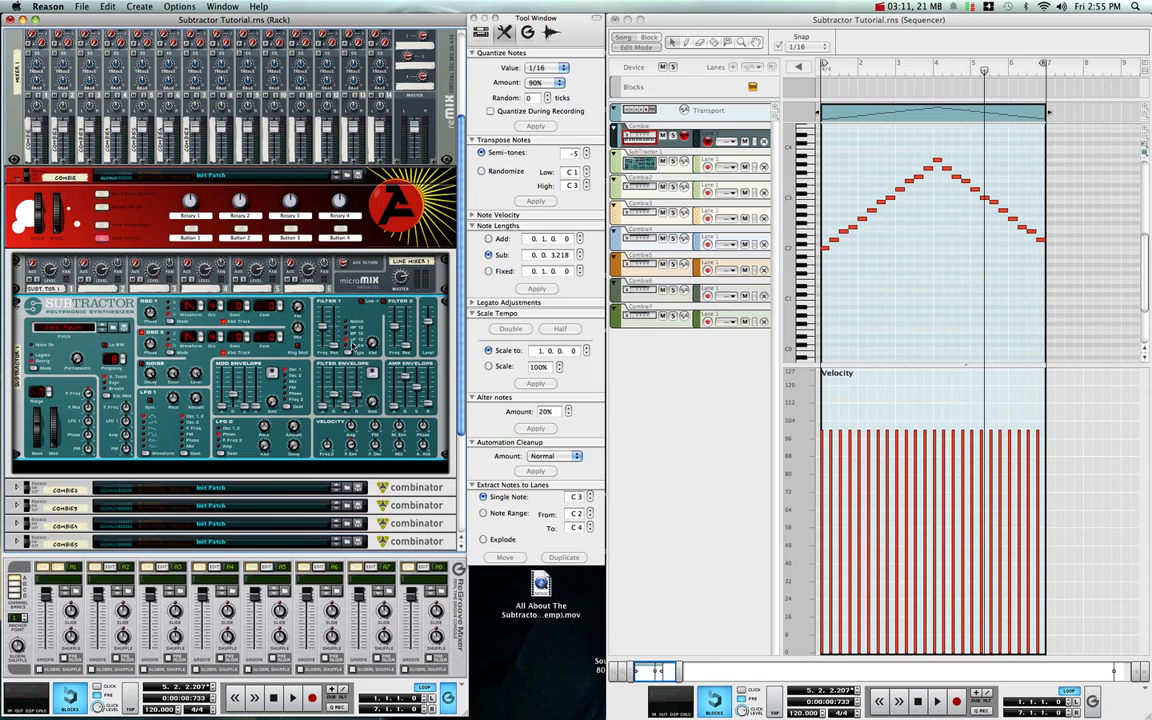
pyautogui.moveTo(324, 331)
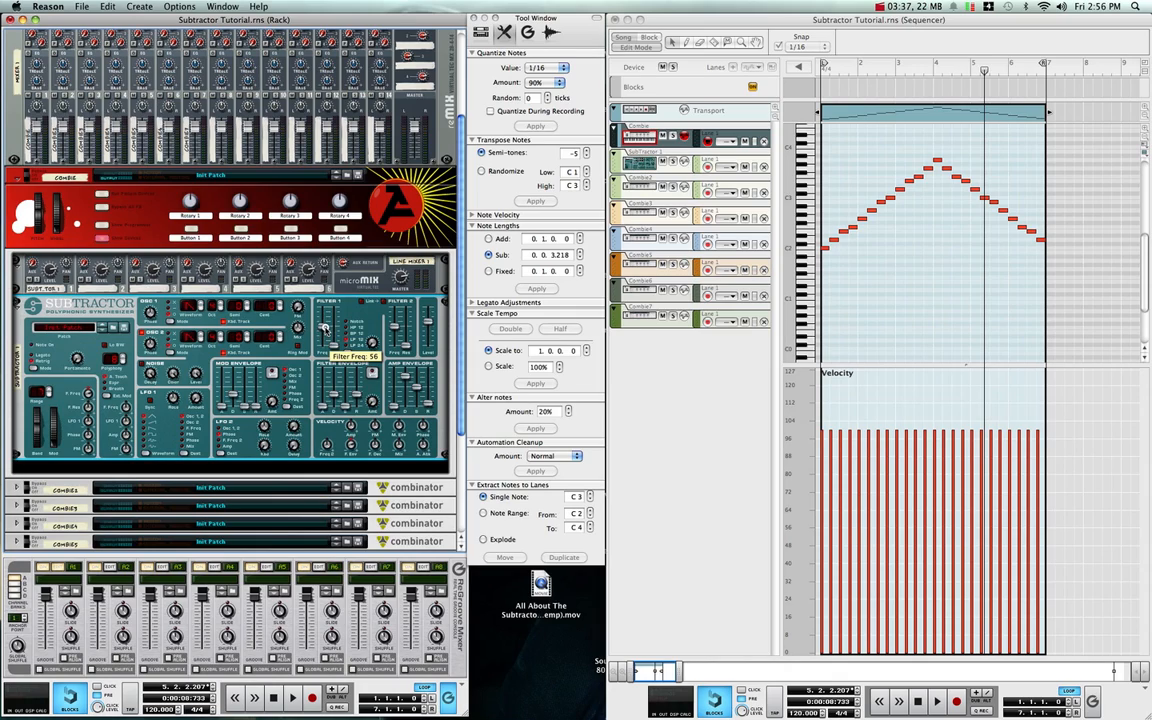
# Play the loop from the start, lower the Filter 1 frequency to 13 during playback, and return to the beginning.
pyautogui.click(918, 701)
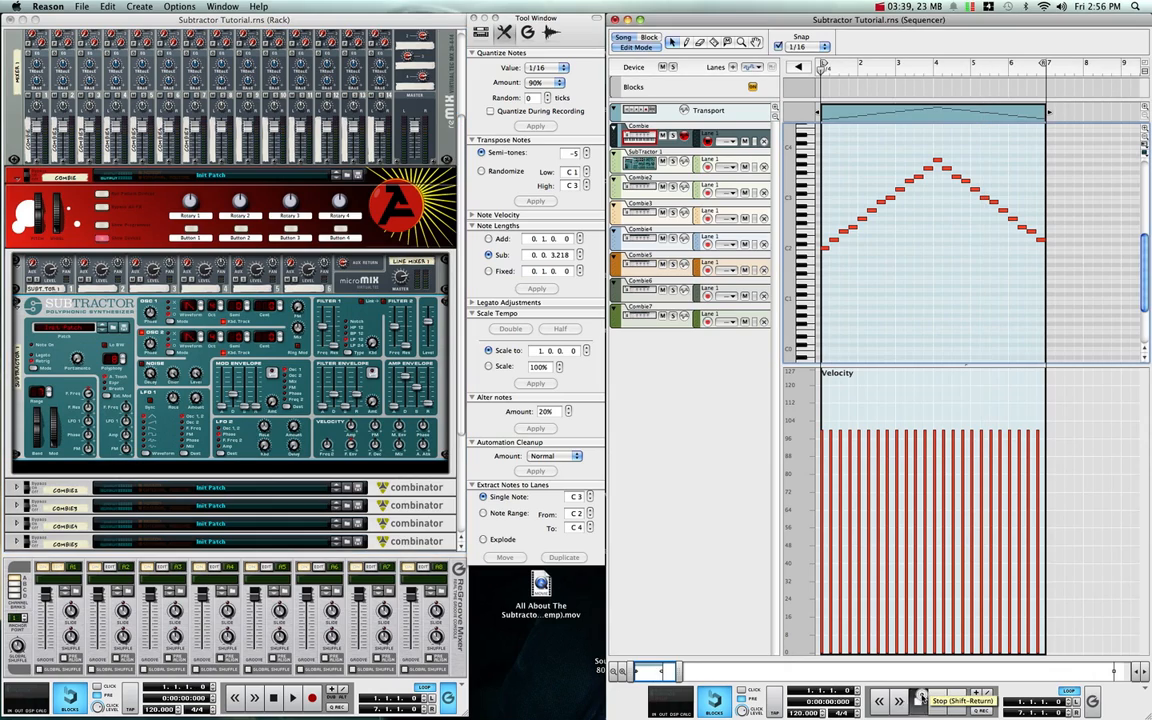
pyautogui.click(936, 700)
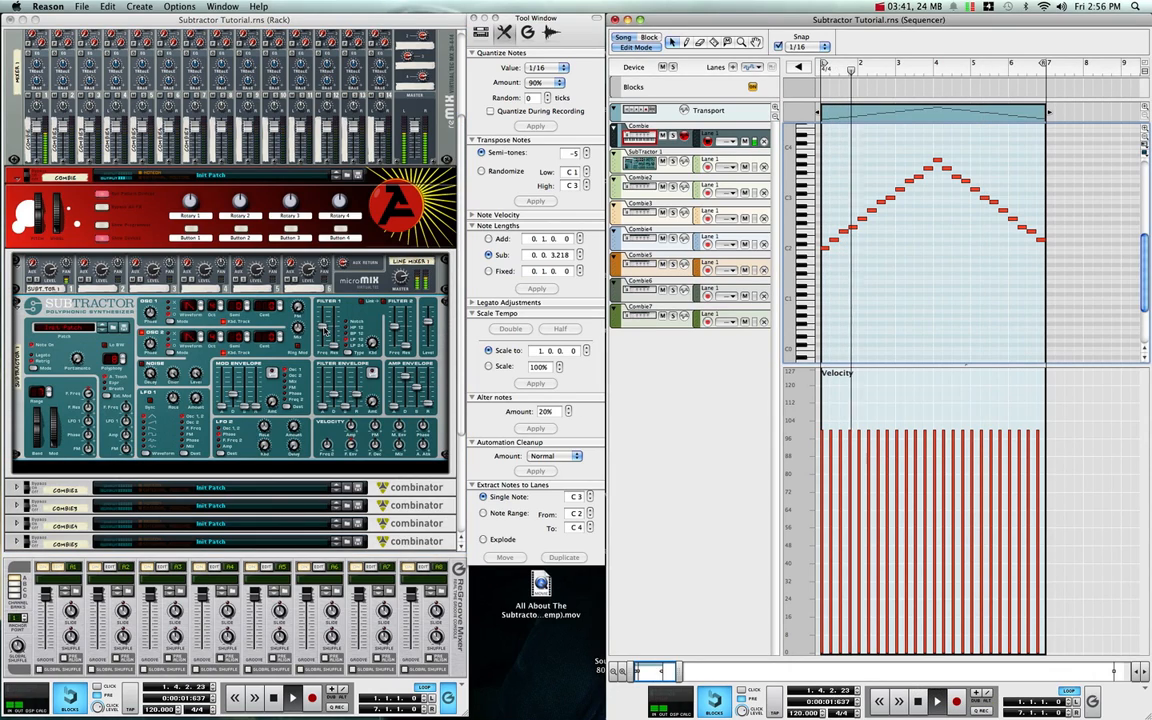
pyautogui.click(323, 333)
pyautogui.moveTo(323, 331)
pyautogui.mouseDown()
pyautogui.moveTo(322, 342)
pyautogui.moveTo(324, 318)
pyautogui.moveTo(322, 343)
pyautogui.mouseUp()
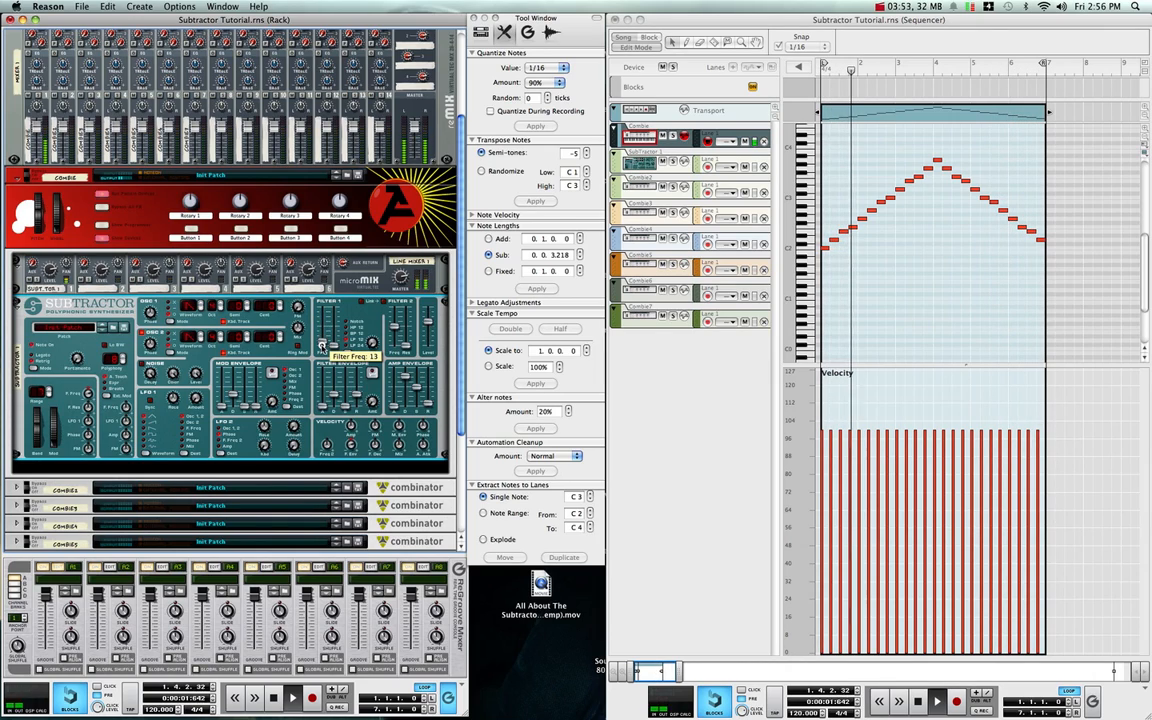
pyautogui.doubleClick(921, 701)
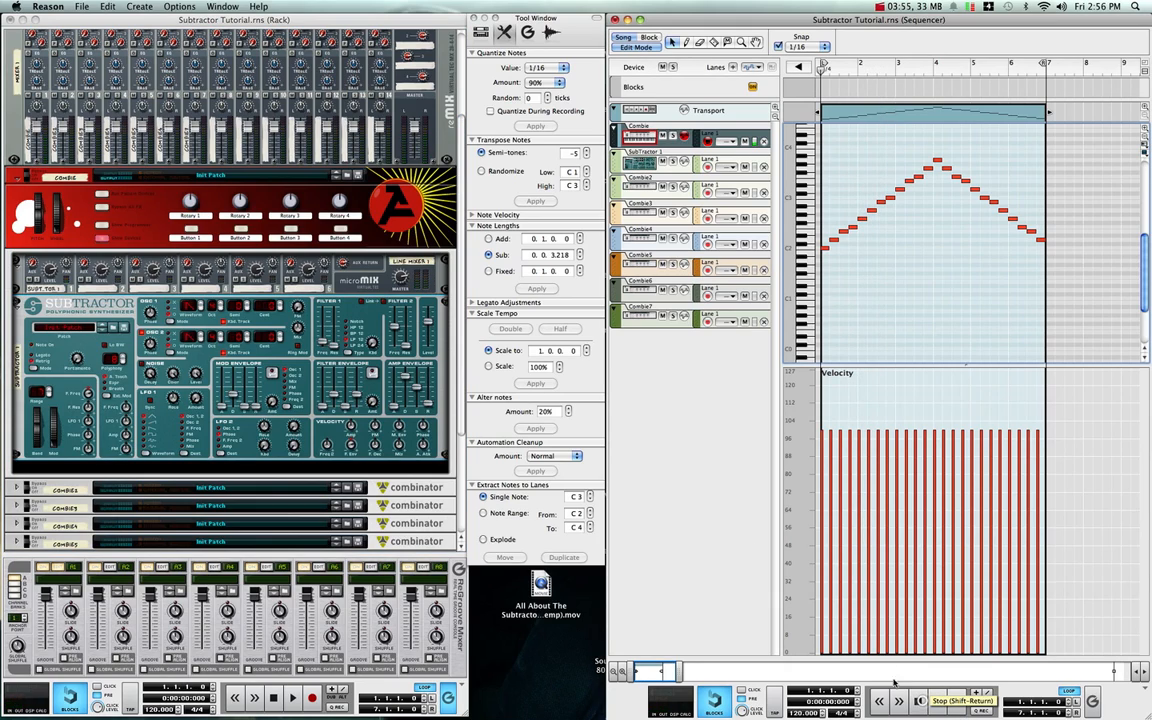
# Play the loop with the Filter 1 frequency raised, switch the Filter 1 type during playback, and return to the beginning.
pyautogui.click(322, 341)
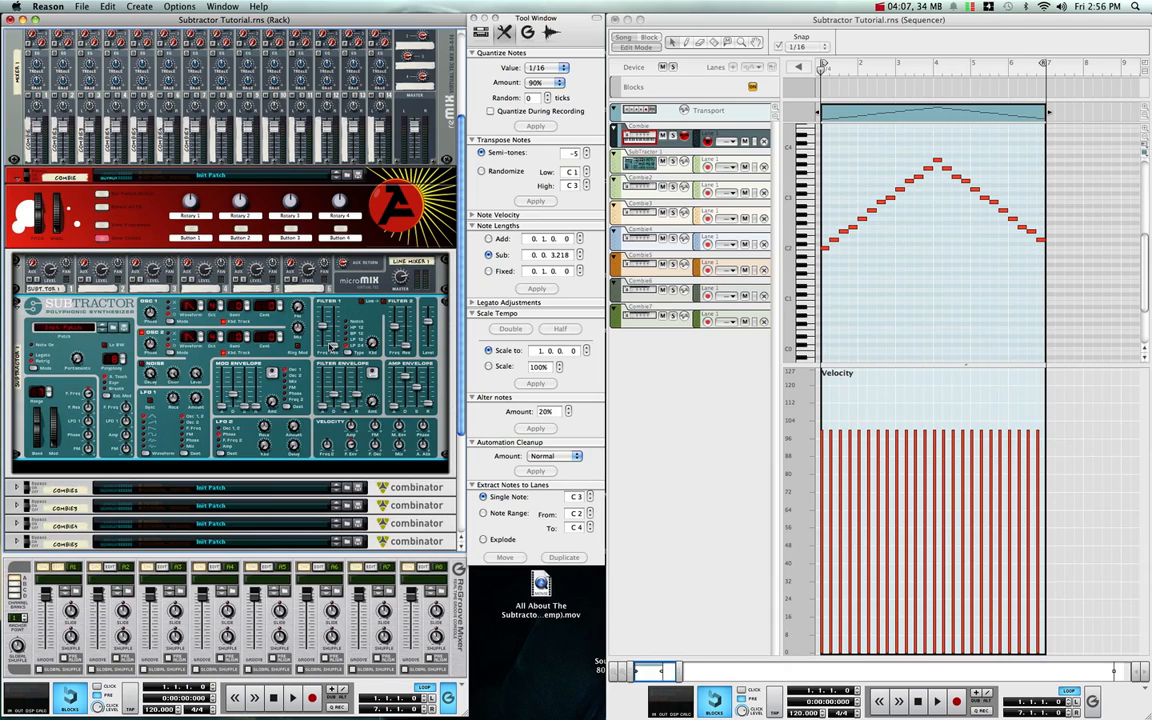
pyautogui.moveTo(334, 347)
pyautogui.click(936, 702)
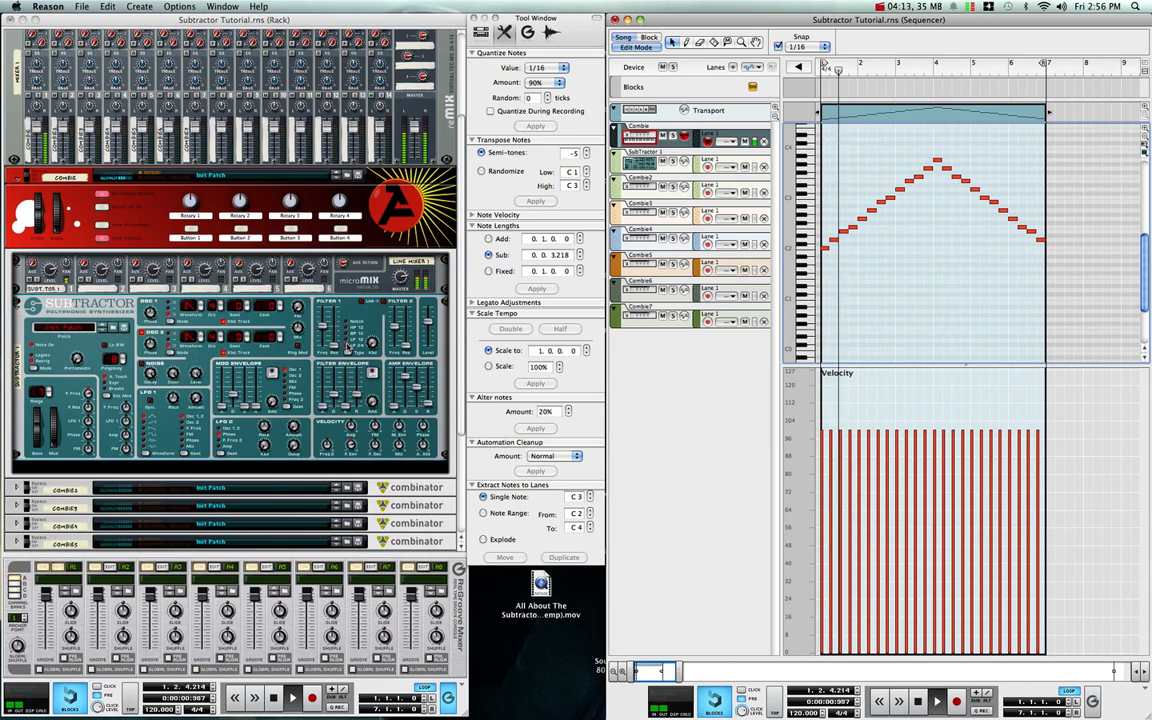
pyautogui.click(347, 348)
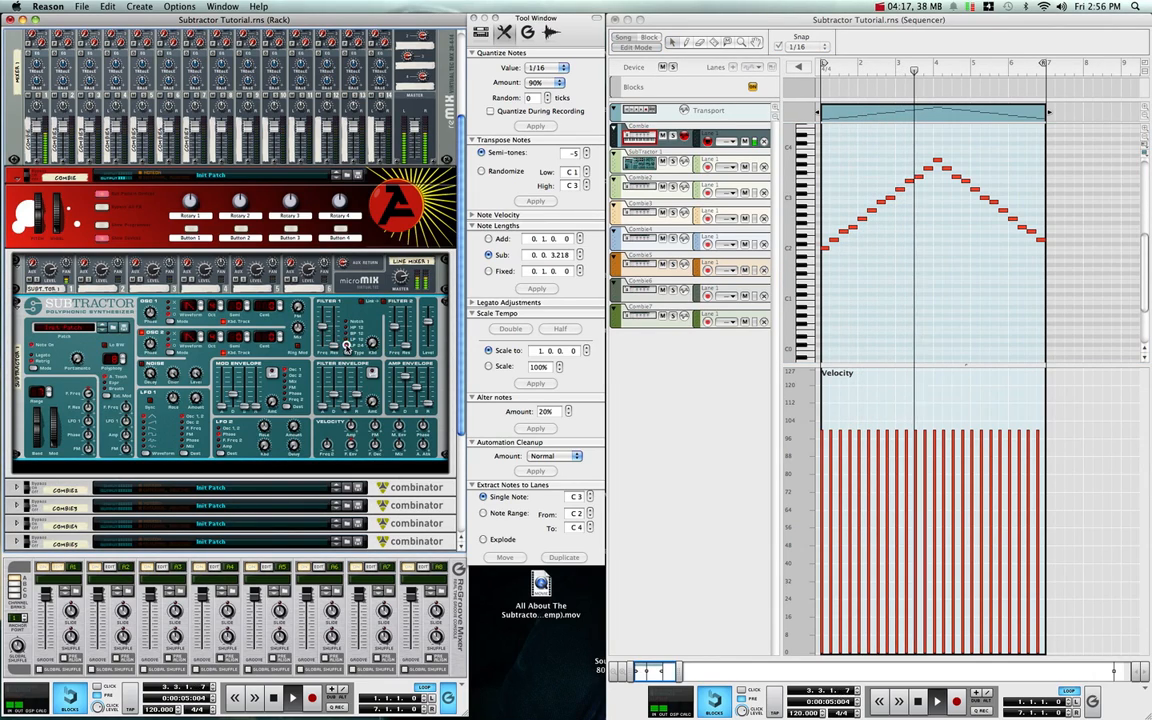
pyautogui.moveTo(325, 341)
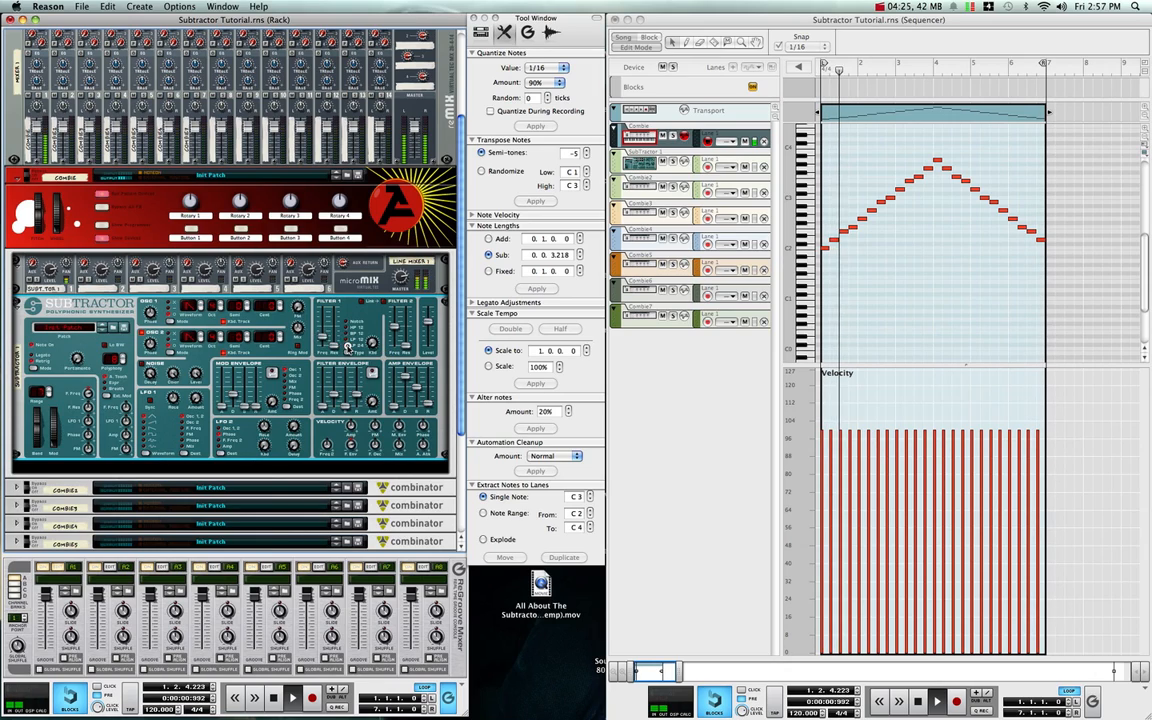
pyautogui.doubleClick(919, 701)
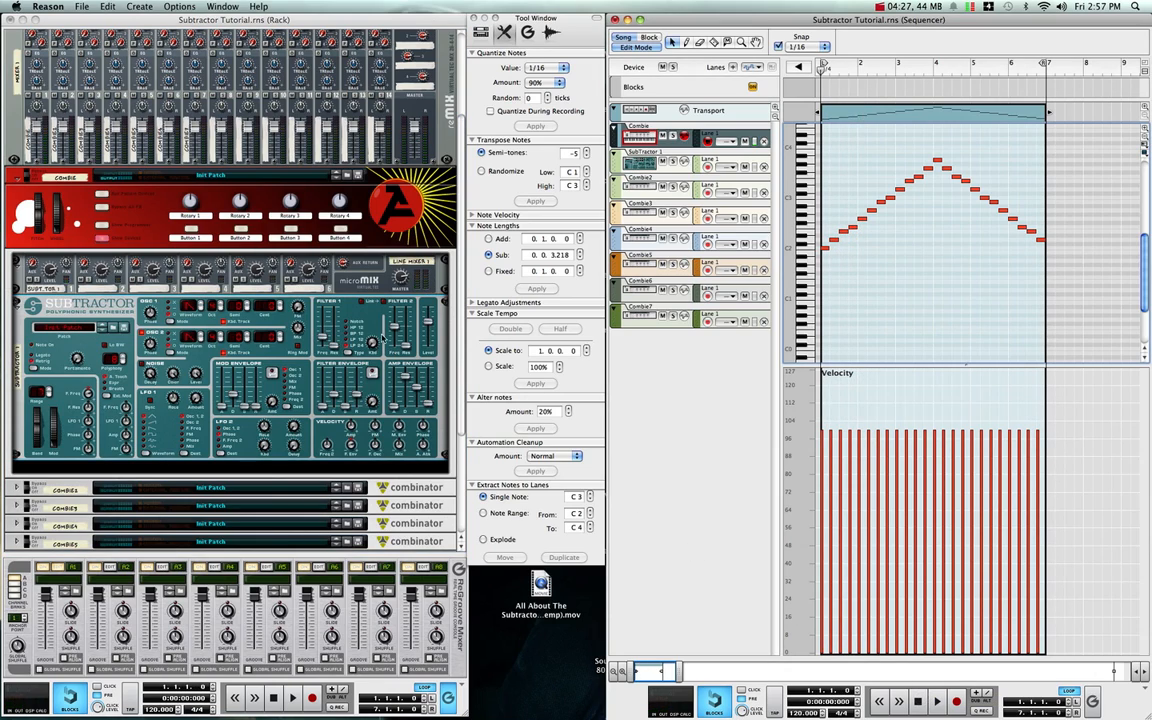
# Raise the Filter 1 frequency to about 95 and bring it back down.
pyautogui.click(322, 335)
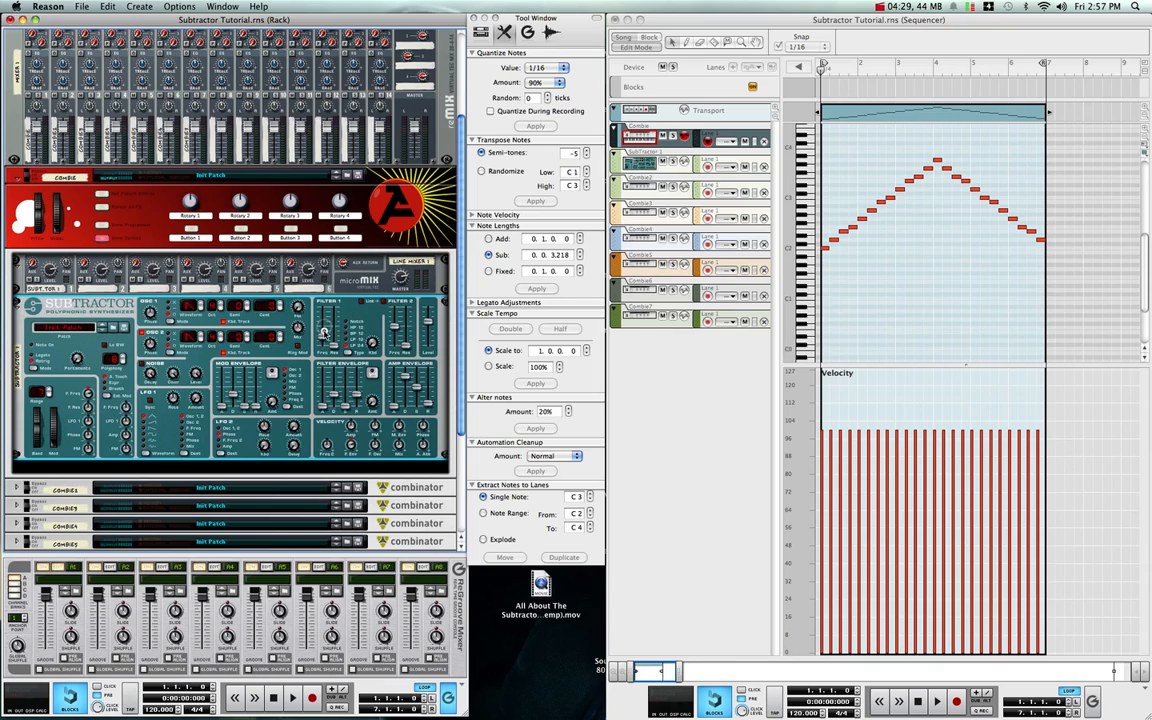
pyautogui.moveTo(325, 330)
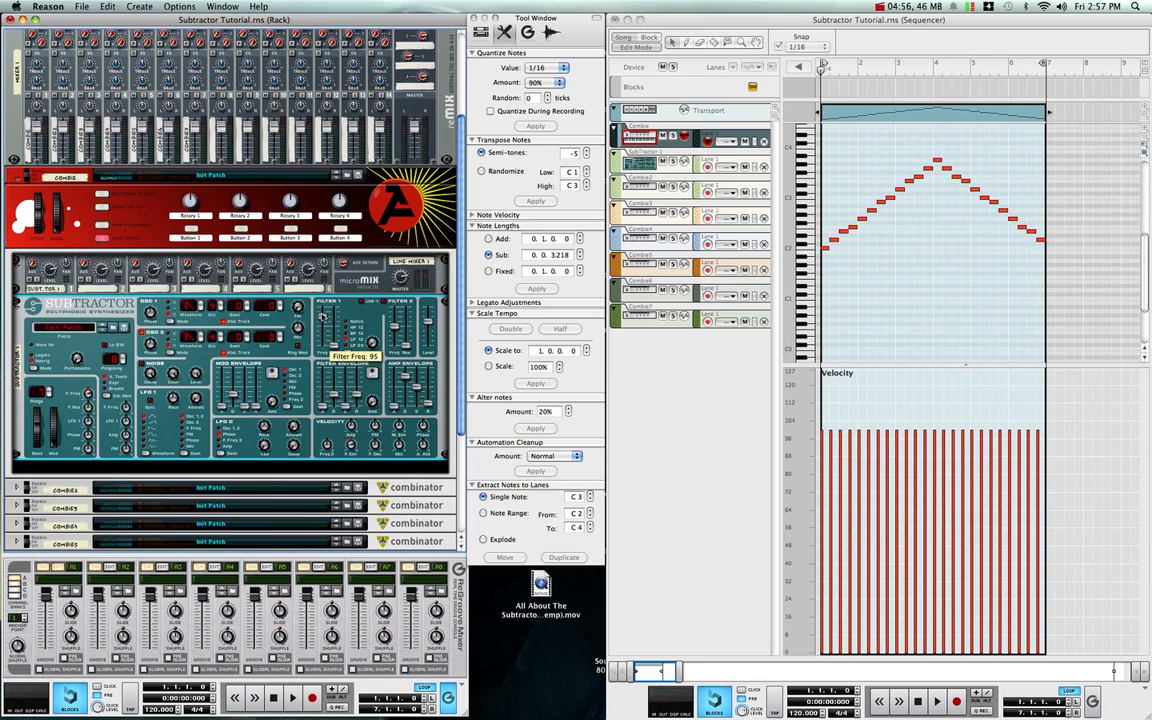
pyautogui.moveTo(323, 309); pyautogui.dragTo(324, 327)
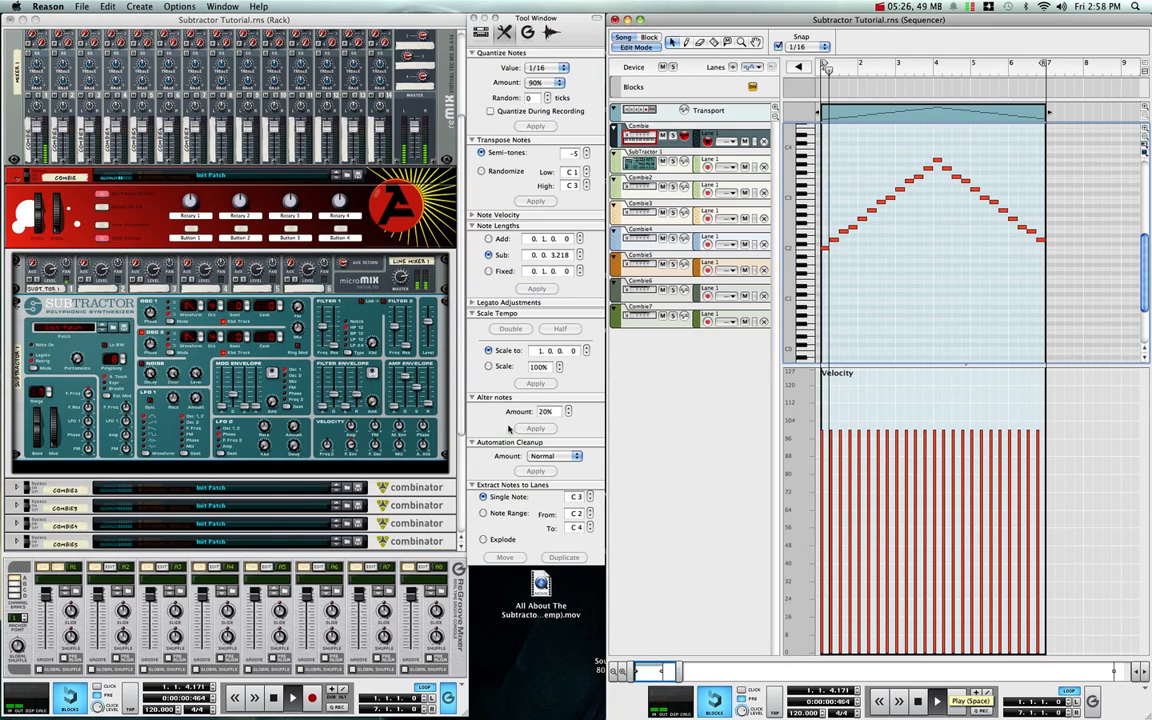
# Lower the Filter 1 frequency slightly below 78 during loop playback and stop the sequencer.
pyautogui.click(323, 322)
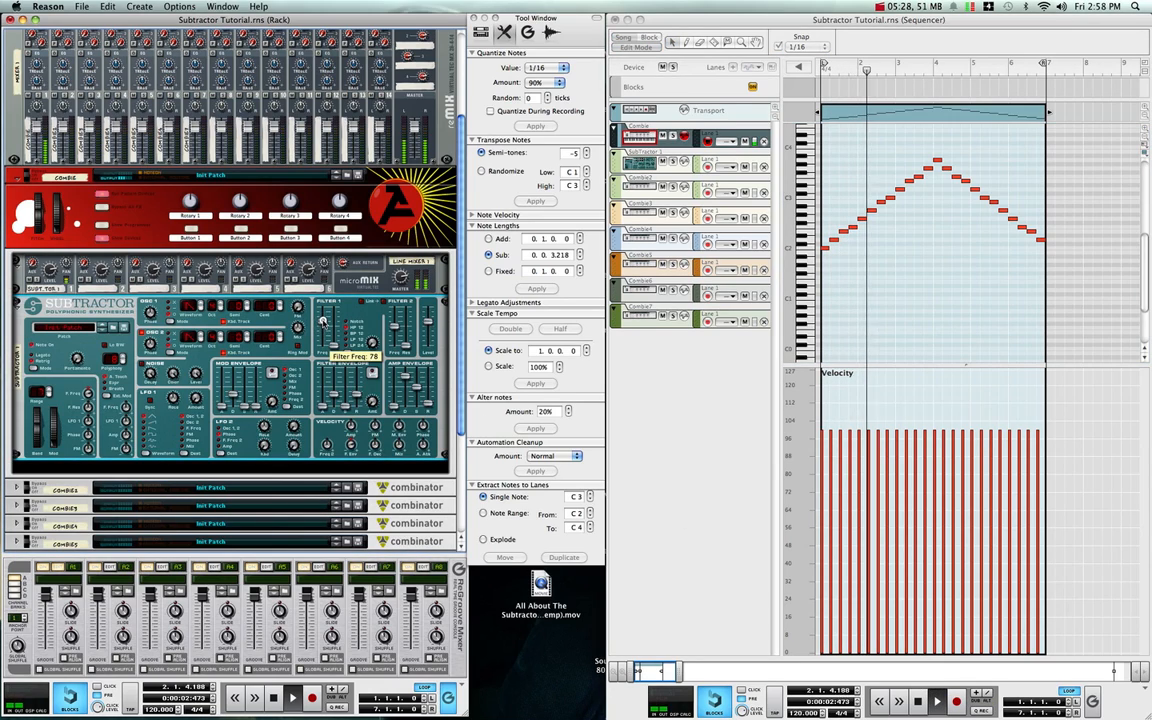
pyautogui.moveTo(323, 322)
pyautogui.mouseDown()
pyautogui.moveTo(323, 343)
pyautogui.moveTo(323, 316)
pyautogui.moveTo(323, 326)
pyautogui.mouseUp()
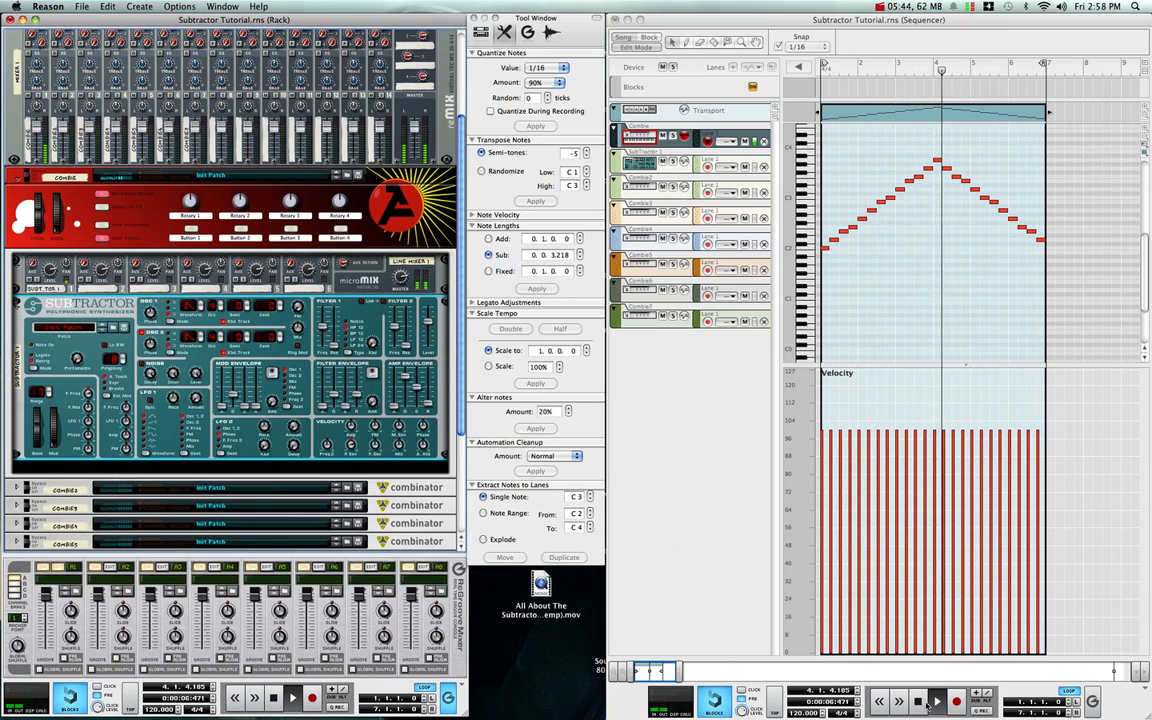
pyautogui.click(924, 702)
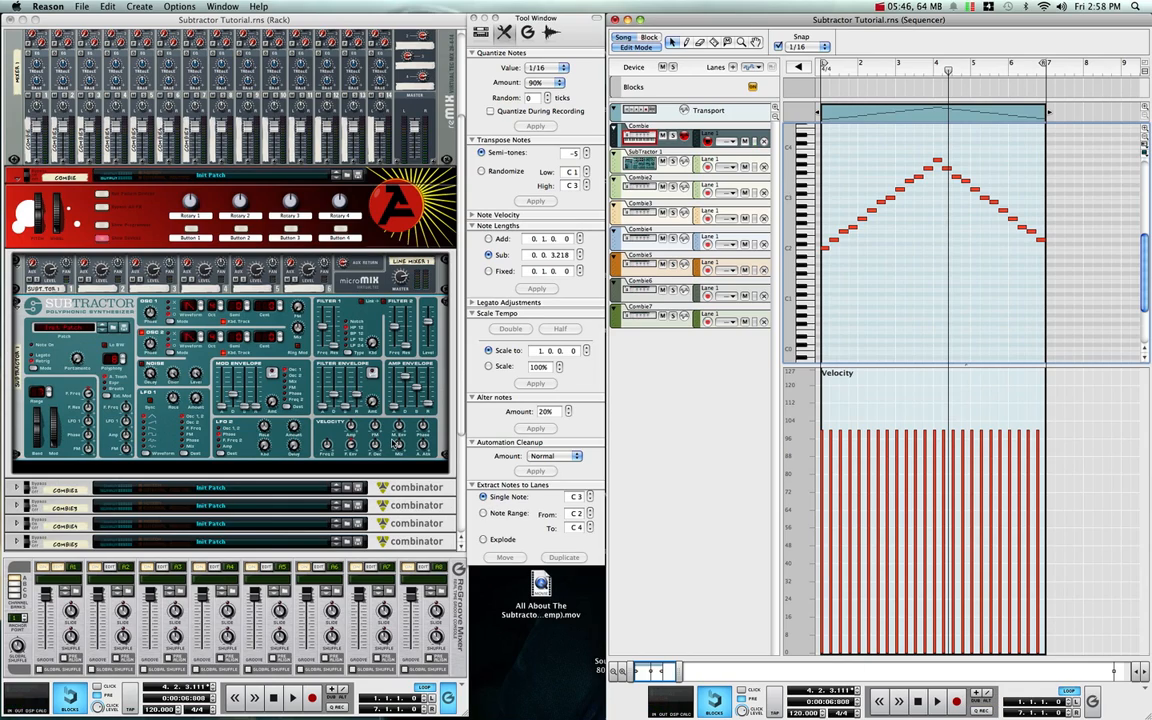
# Select another Filter 1 type on the Subtractor.
pyautogui.click(347, 338)
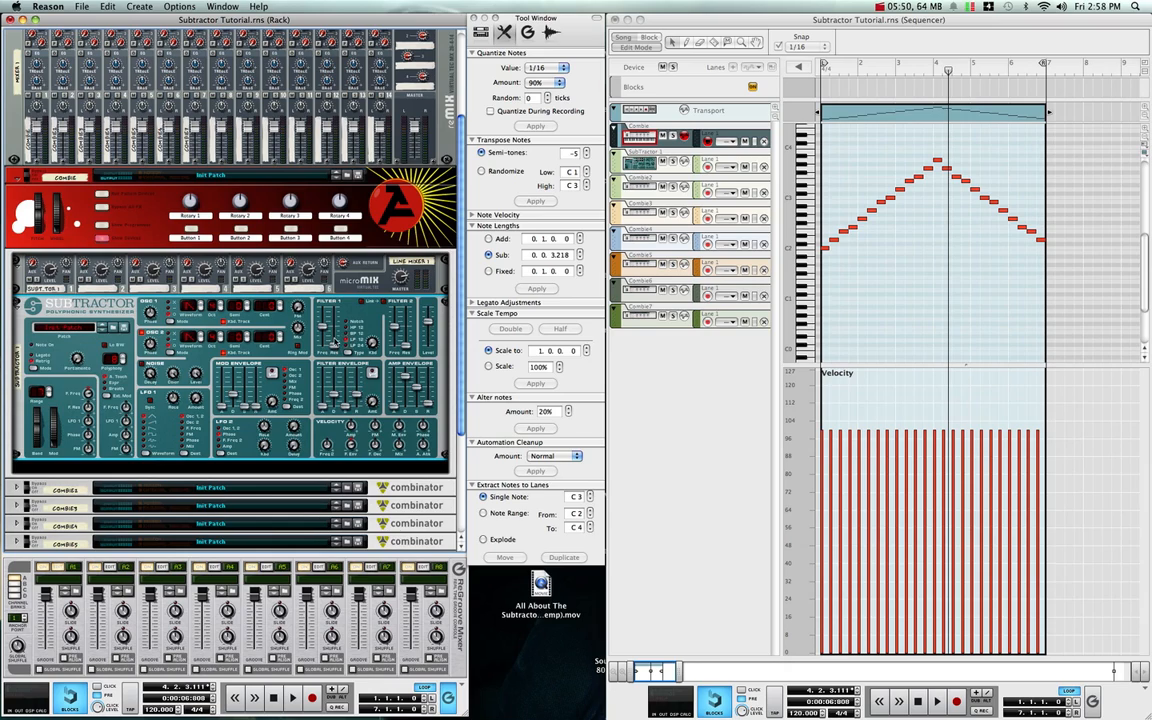
pyautogui.scroll(-3, 335, 342)
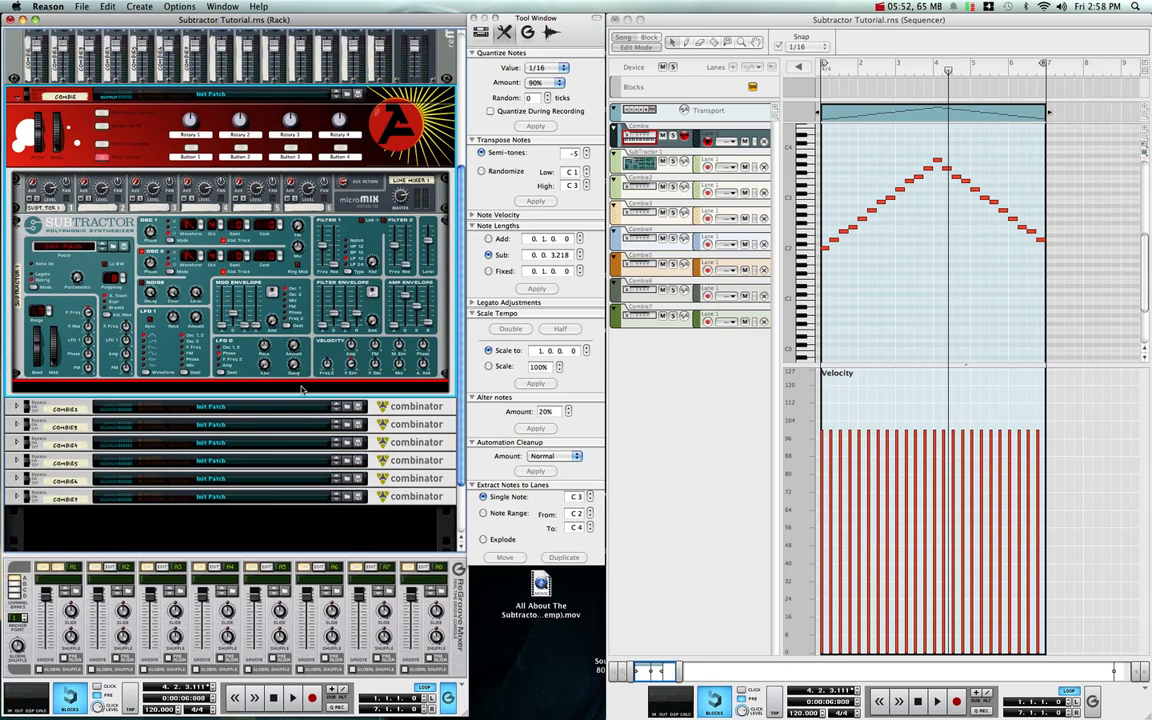
# Add an MClass Equalizer after the Subtractor in the Combinator.
pyautogui.rightClick(302, 388)
pyautogui.moveTo(385, 486)
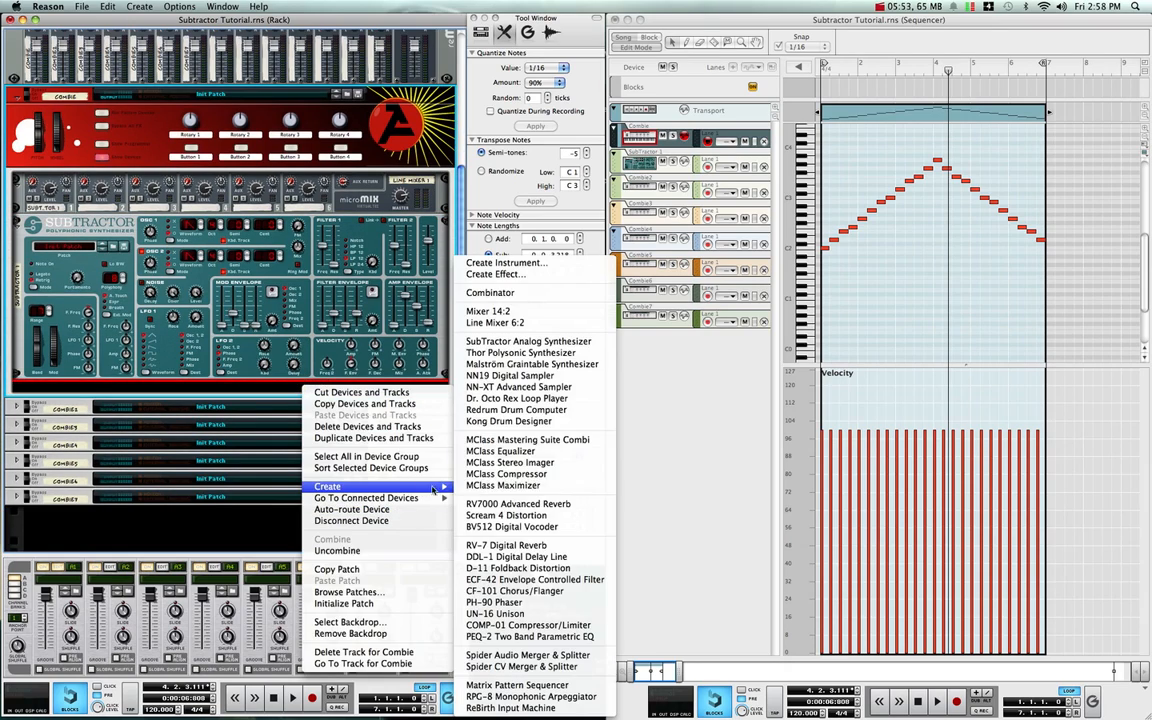
pyautogui.click(530, 452)
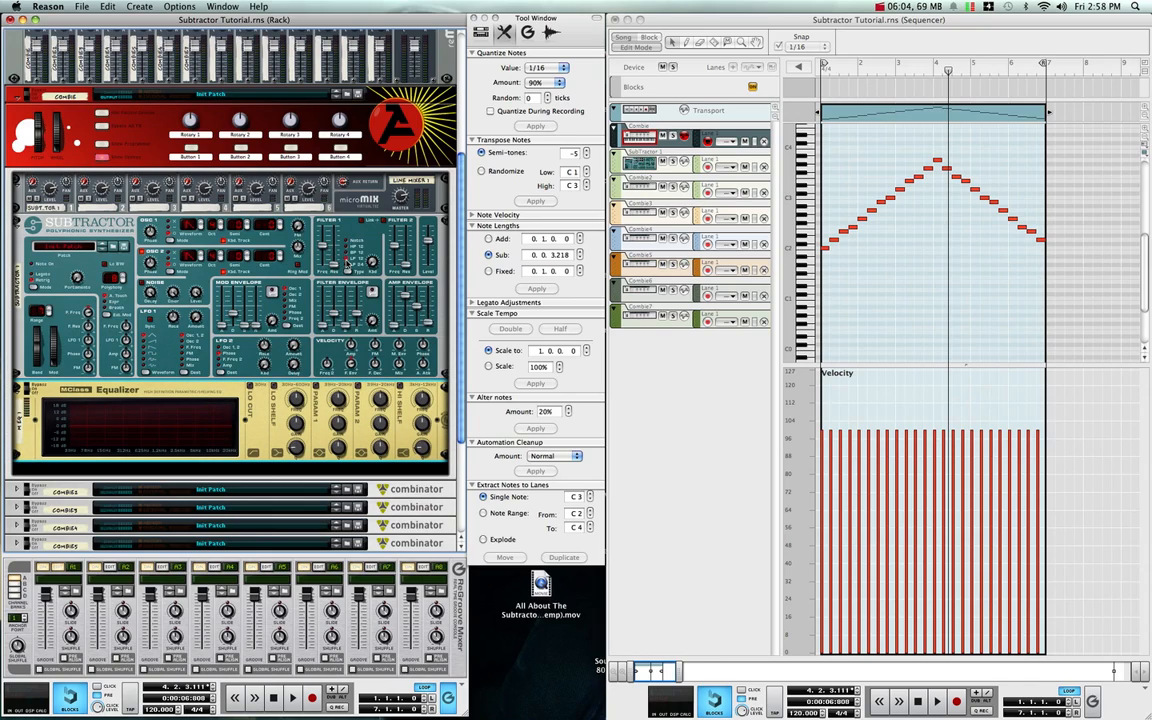
# Boost and narrow the equalizer's Parametric 1 band near 2.398 kHz, comparing it by moving the Filter 1 resonance to 127 and back down.
pyautogui.moveTo(322, 247); pyautogui.dragTo(327, 263)
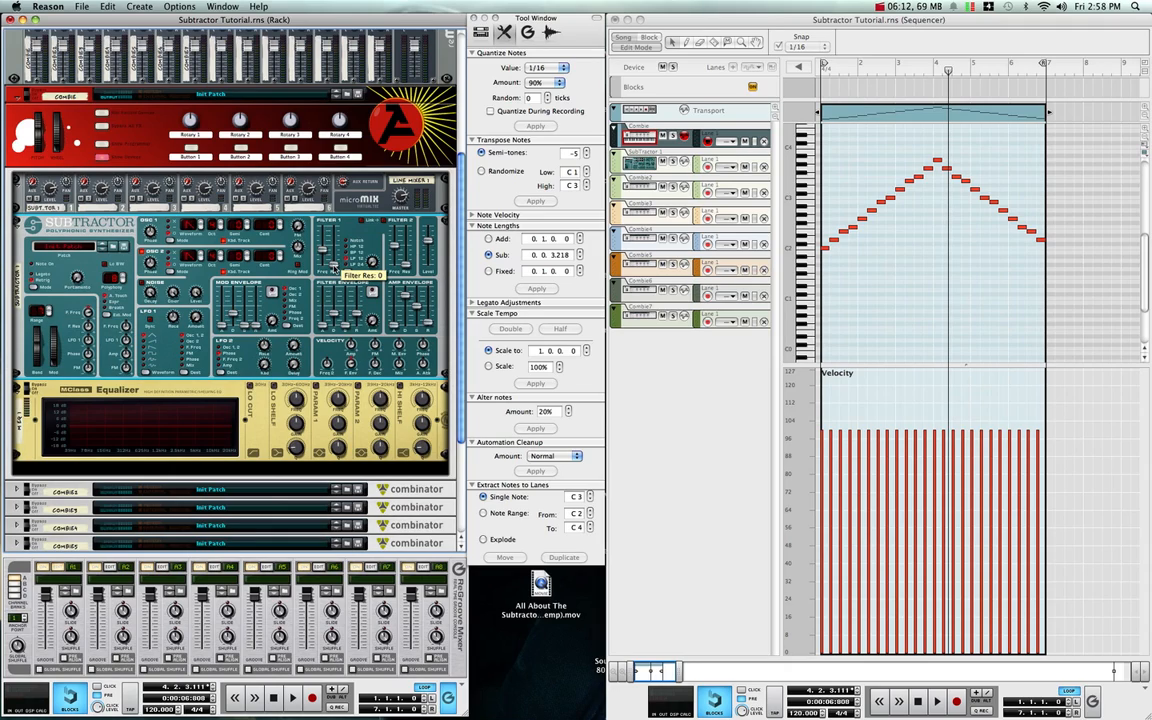
pyautogui.moveTo(331, 264); pyautogui.dragTo(334, 252)
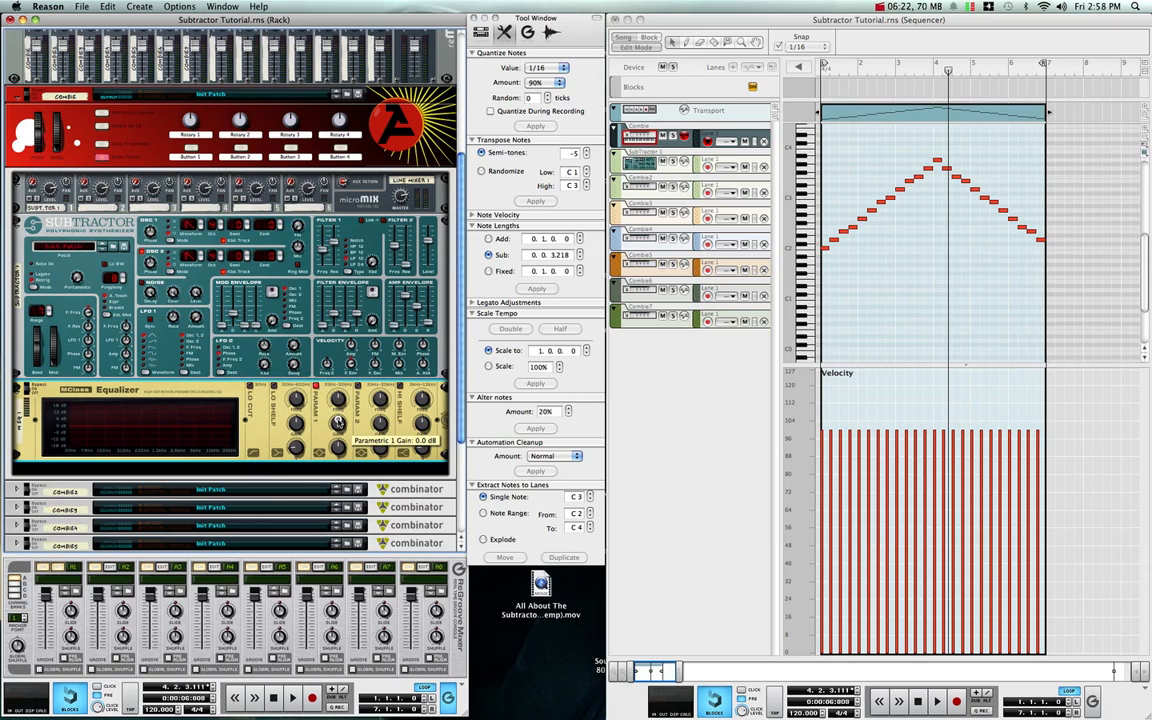
pyautogui.moveTo(340, 395); pyautogui.dragTo(338, 419)
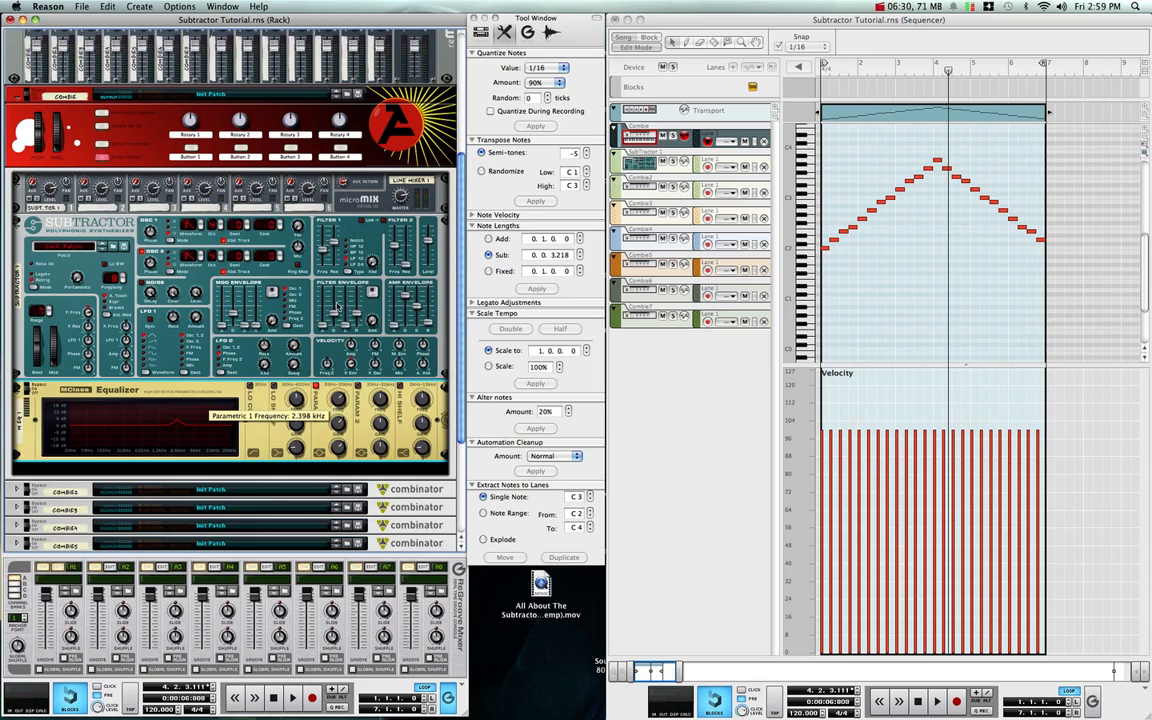
pyautogui.moveTo(333, 238); pyautogui.dragTo(334, 242)
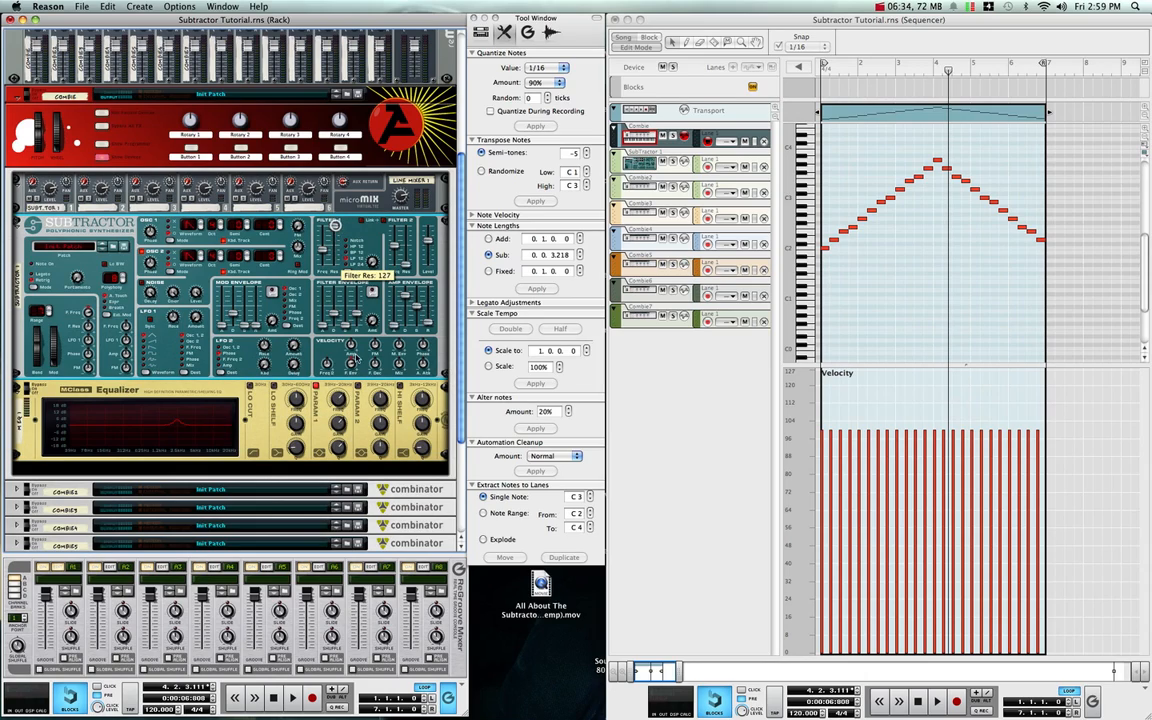
pyautogui.moveTo(339, 441); pyautogui.dragTo(339, 380)
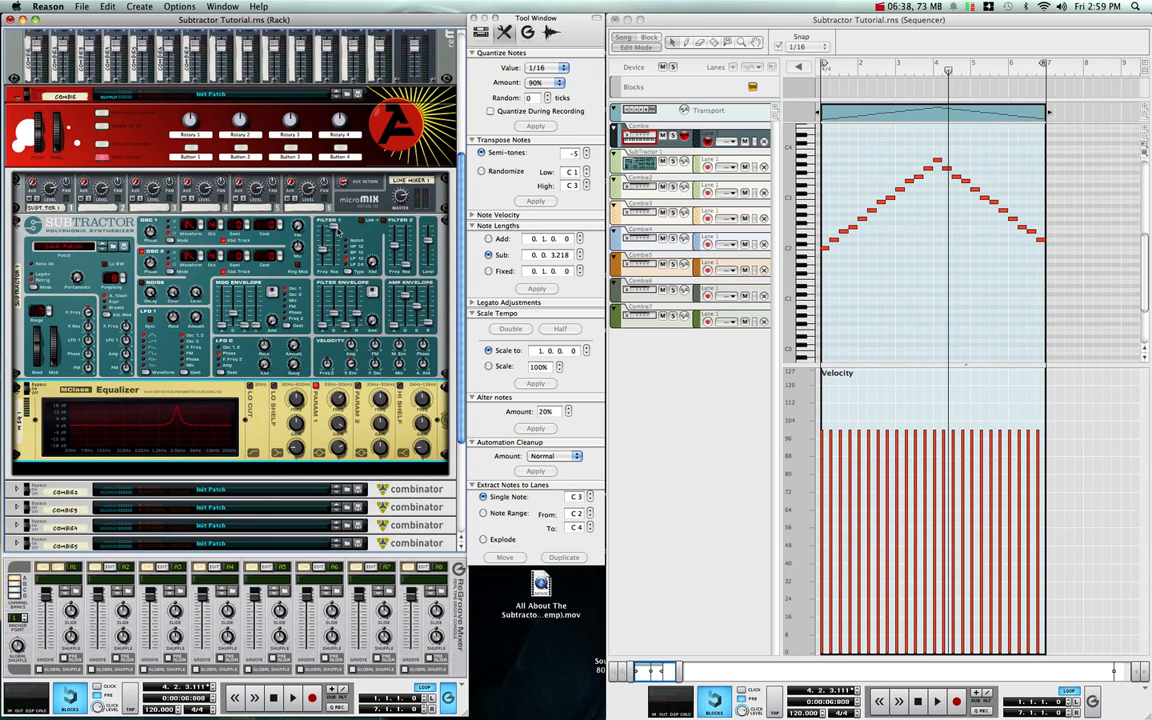
pyautogui.moveTo(334, 243); pyautogui.dragTo(336, 262)
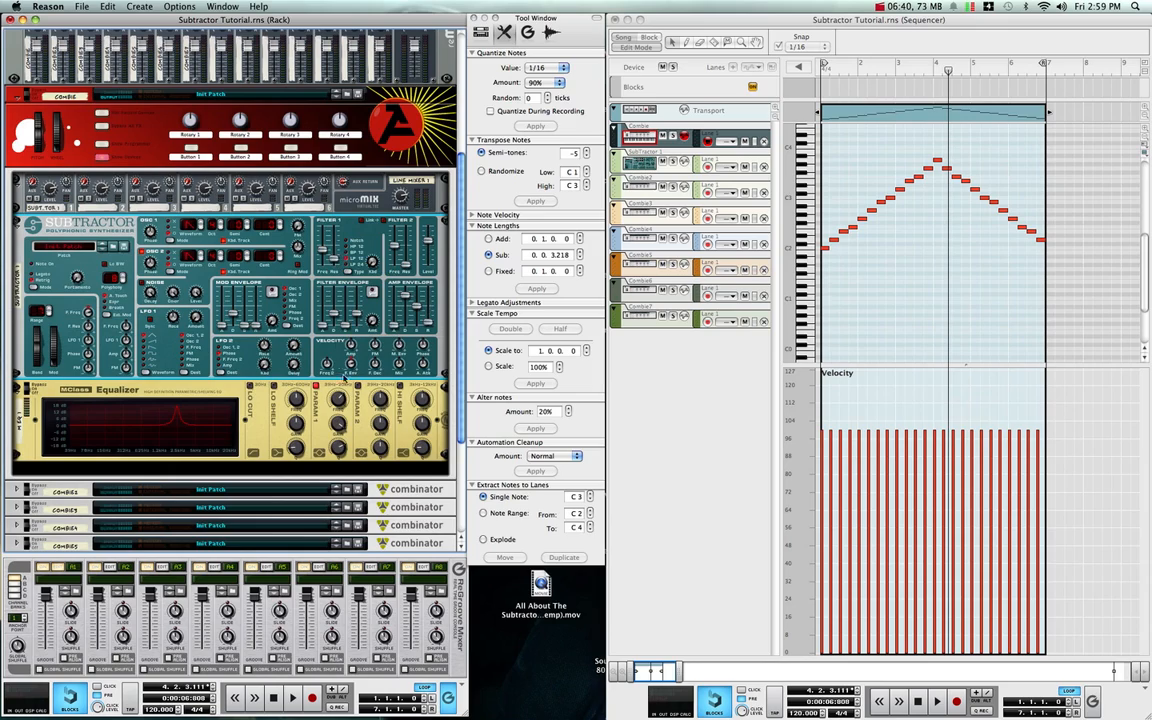
# Widen the Parametric 1 Q again and delete the MClass Equalizer from the Combinator.
pyautogui.moveTo(339, 441); pyautogui.dragTo(340, 484)
pyautogui.moveTo(338, 448); pyautogui.dragTo(336, 462)
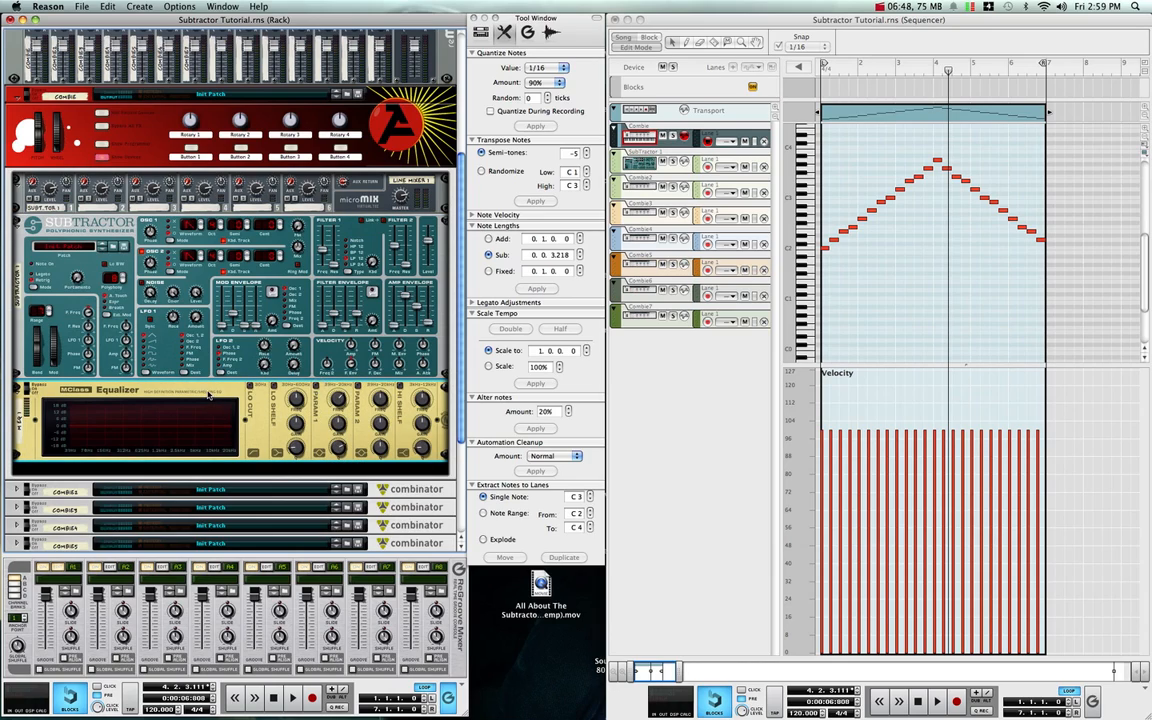
pyautogui.press('Return')
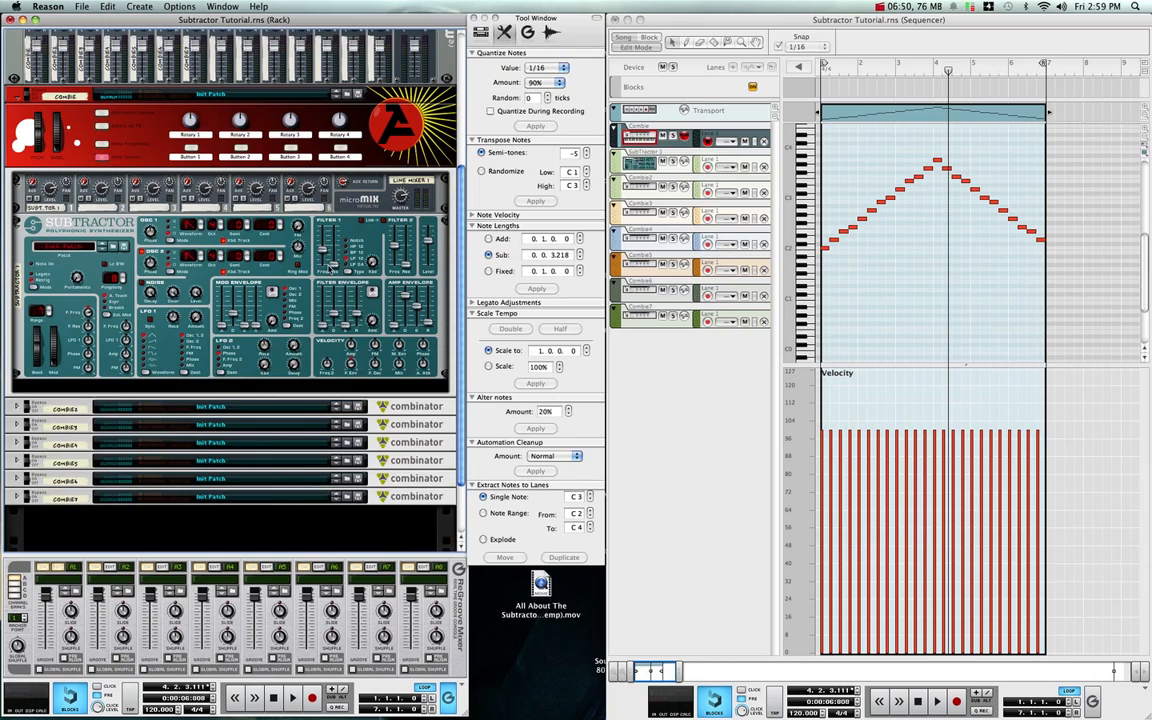
# Choose another Filter 1 type on the Subtractor and raise the Filter 1 frequency.
pyautogui.click(347, 247)
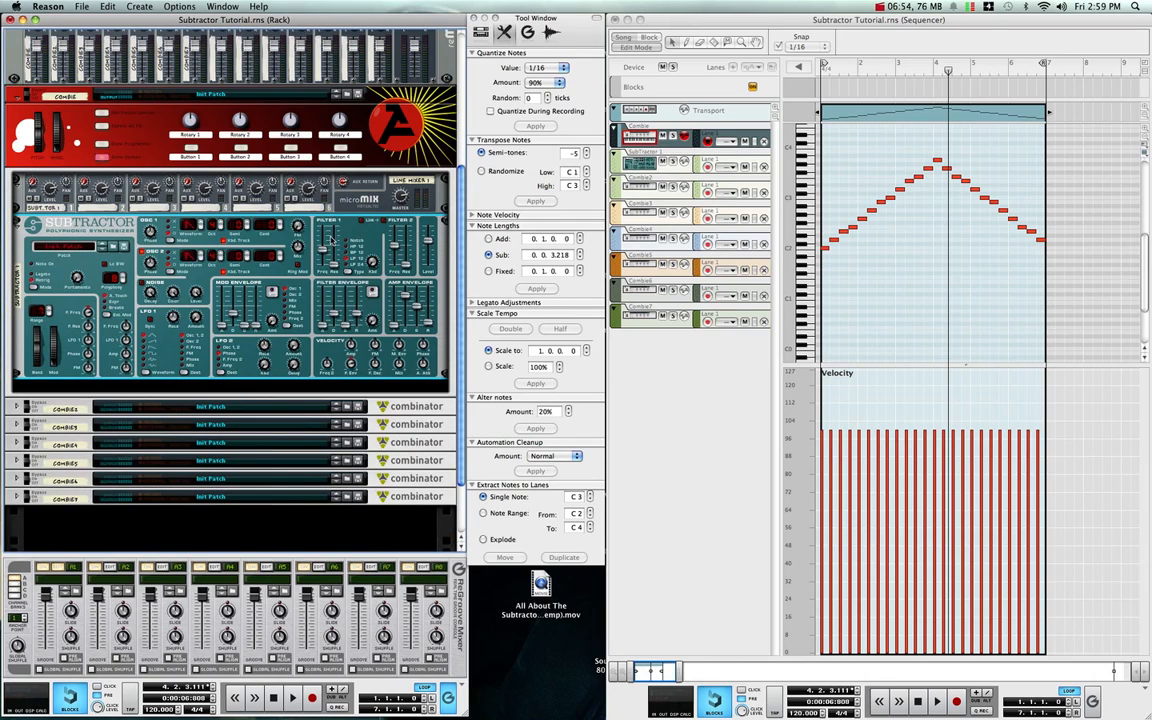
pyautogui.moveTo(335, 263)
pyautogui.moveTo(323, 236); pyautogui.dragTo(322, 256)
pyautogui.moveTo(322, 246); pyautogui.dragTo(324, 235)
# Play the loop while sweeping the Filter 1 frequency down to about 29 and back up, and stop playback.
pyautogui.click(937, 701)
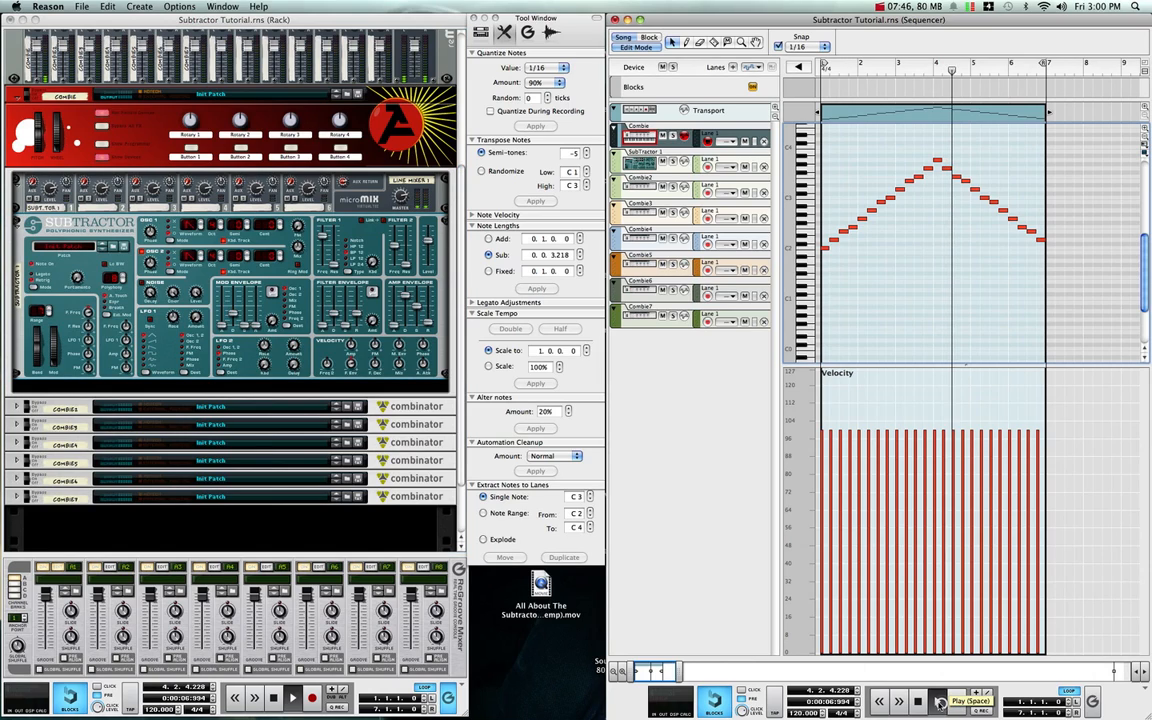
pyautogui.moveTo(323, 234); pyautogui.dragTo(323, 248)
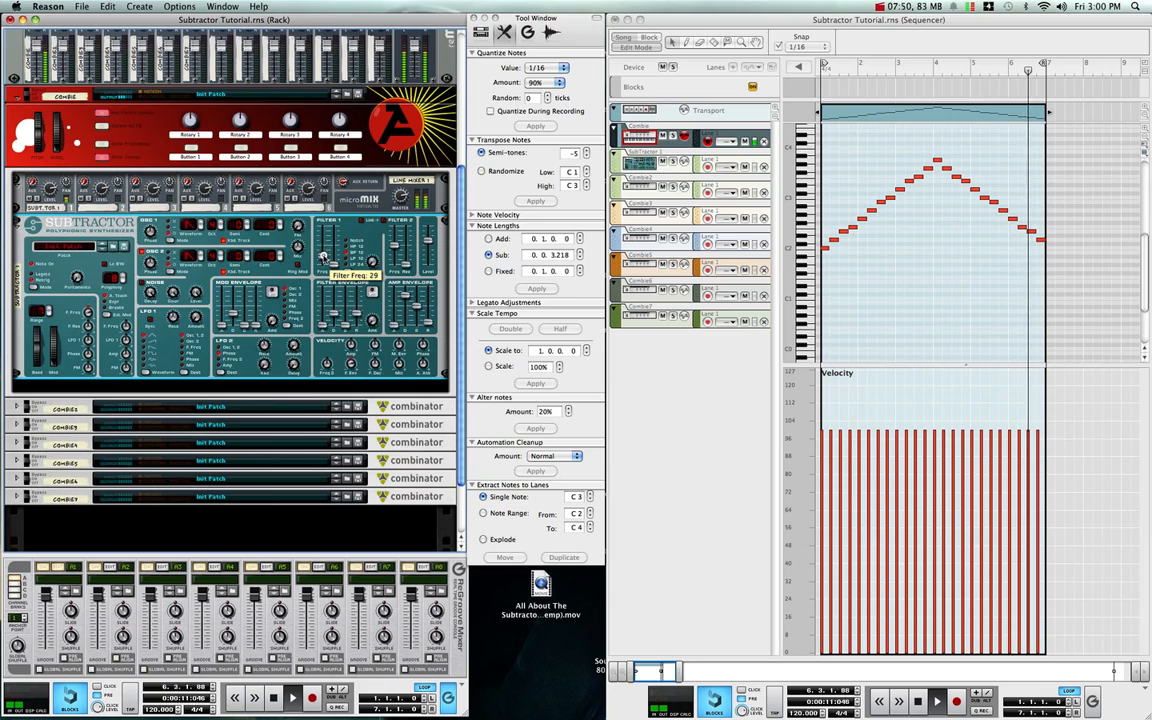
pyautogui.moveTo(323, 248)
pyautogui.mouseDown()
pyautogui.moveTo(323, 262)
pyautogui.moveTo(323, 229)
pyautogui.mouseUp()
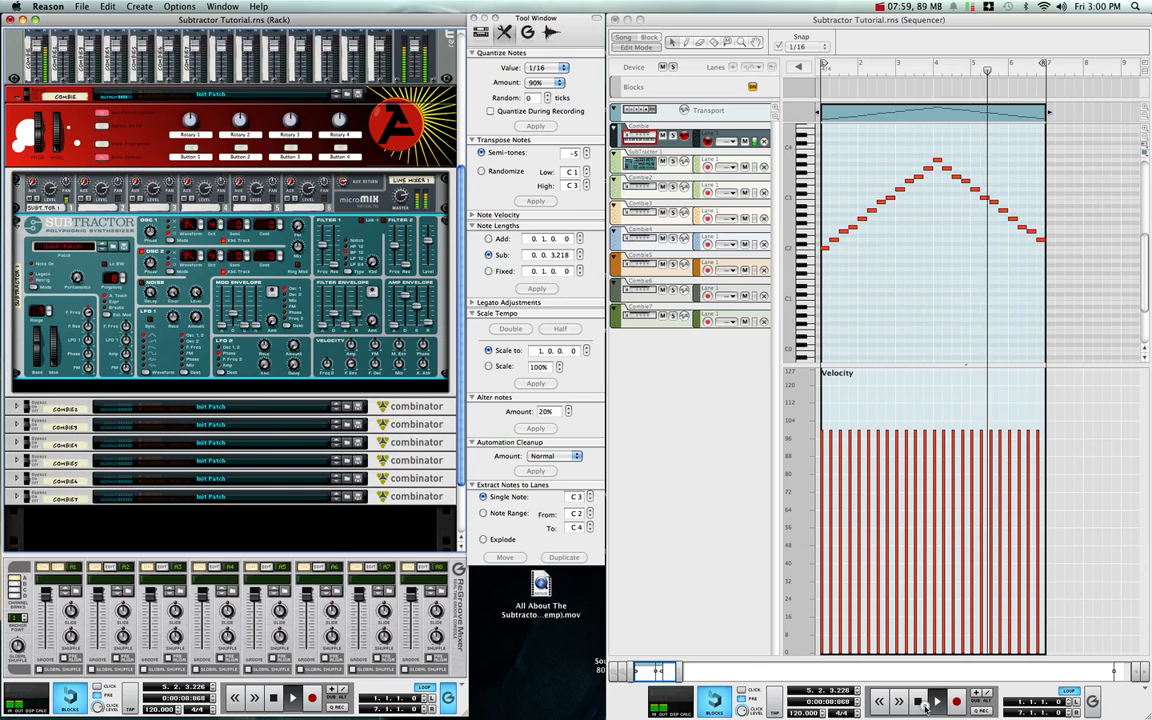
pyautogui.click(665, 495)
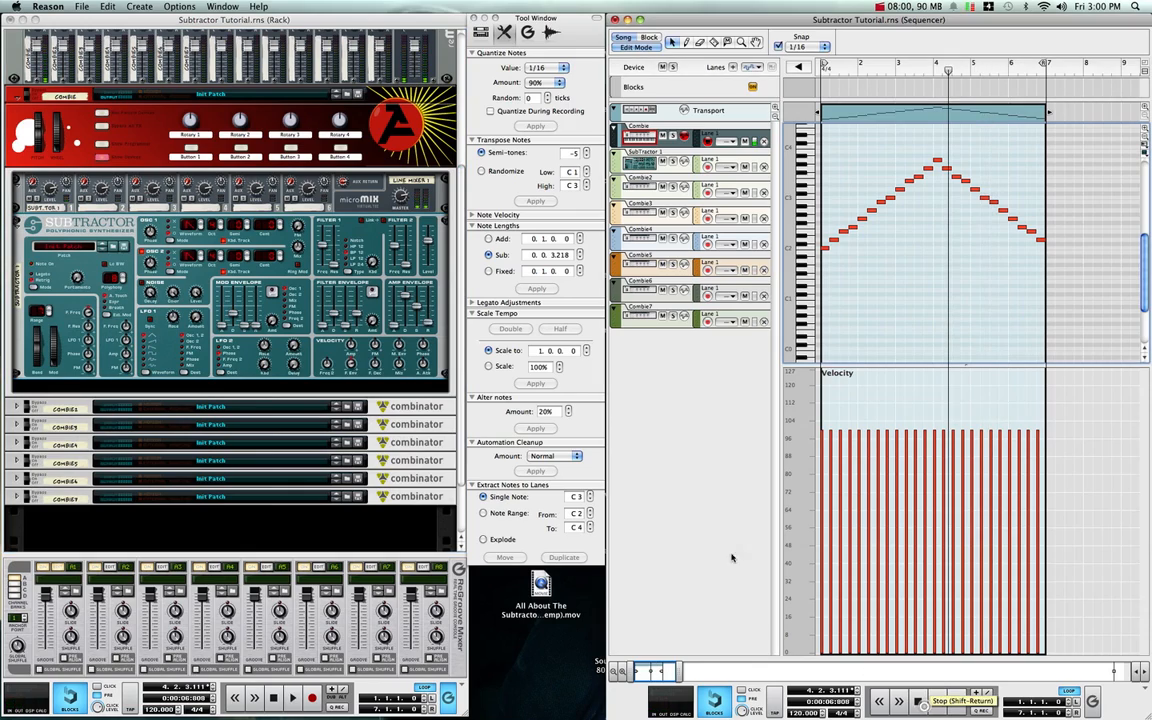
# Set the Filter 1 resonance to 0 and adjust the Filter 1 frequency.
pyautogui.click(338, 264)
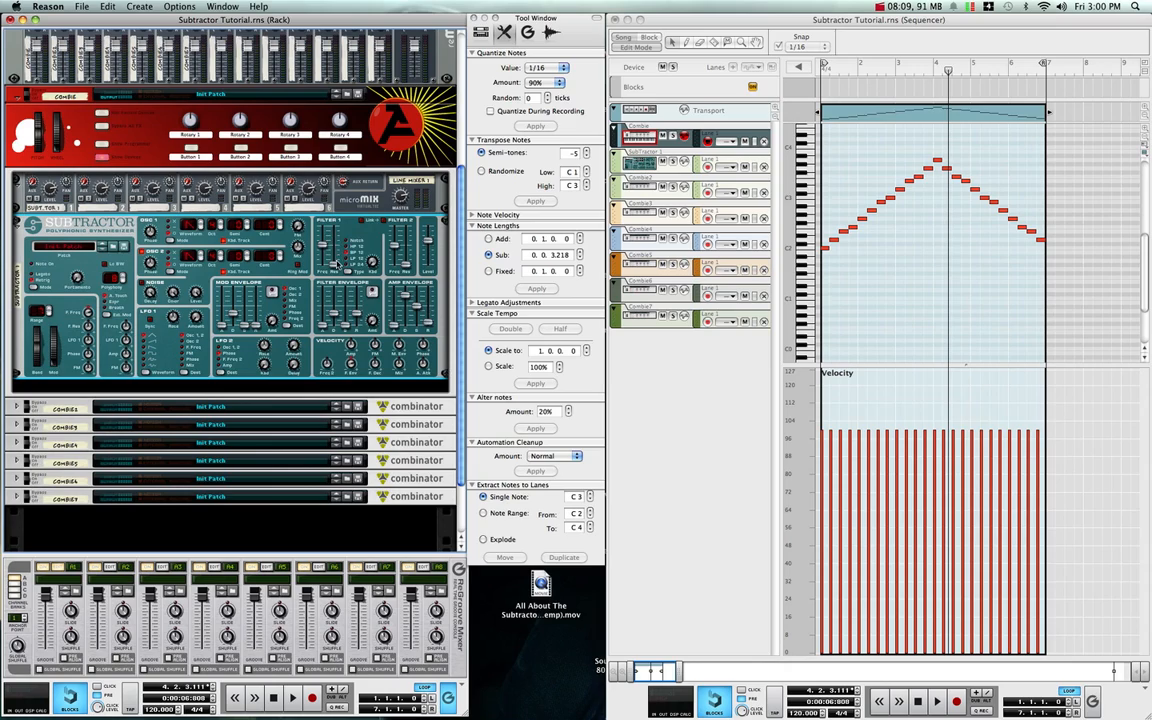
pyautogui.moveTo(333, 264); pyautogui.dragTo(332, 267)
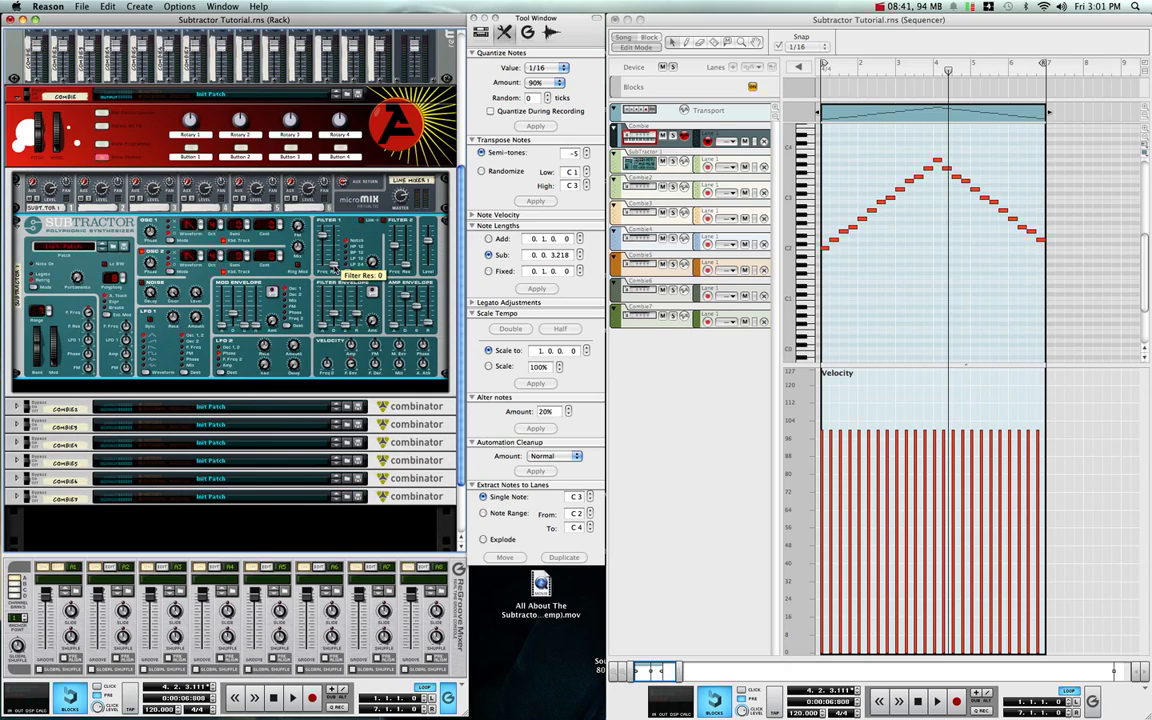
pyautogui.moveTo(336, 259); pyautogui.dragTo(323, 237)
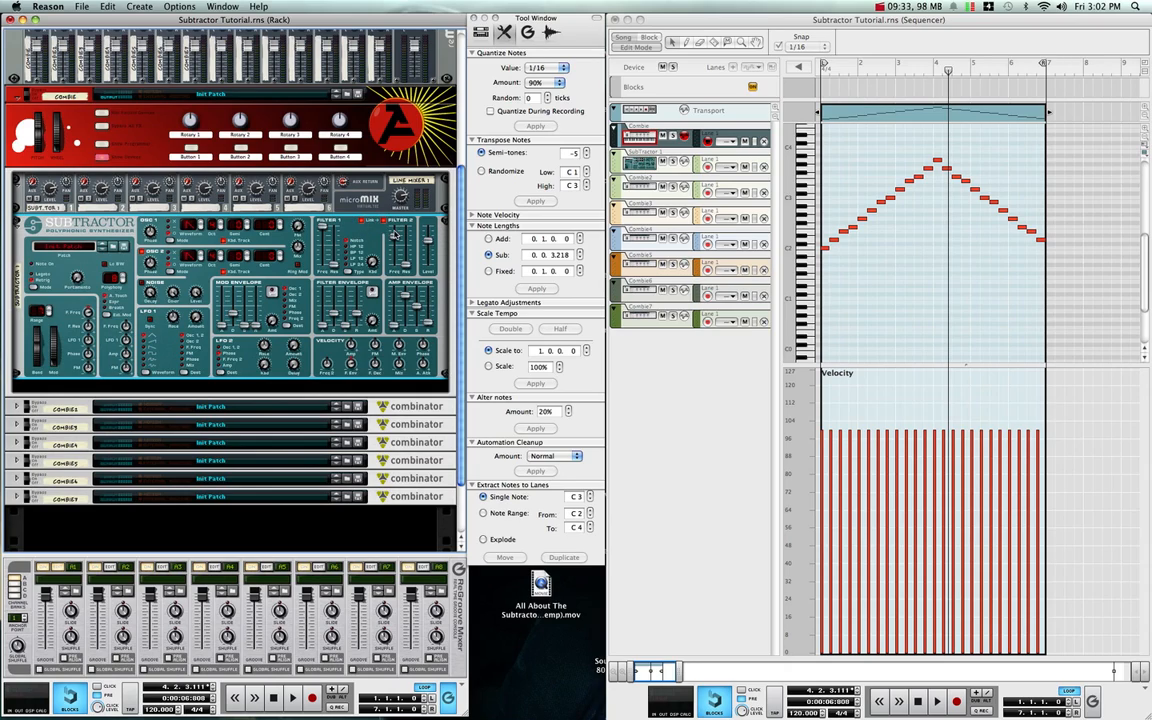
# Lower the Filter 2 and Filter 1 frequencies and sweep the Subtractor's master level down and back up.
pyautogui.moveTo(396, 241); pyautogui.dragTo(397, 250)
pyautogui.moveTo(320, 241); pyautogui.dragTo(321, 246)
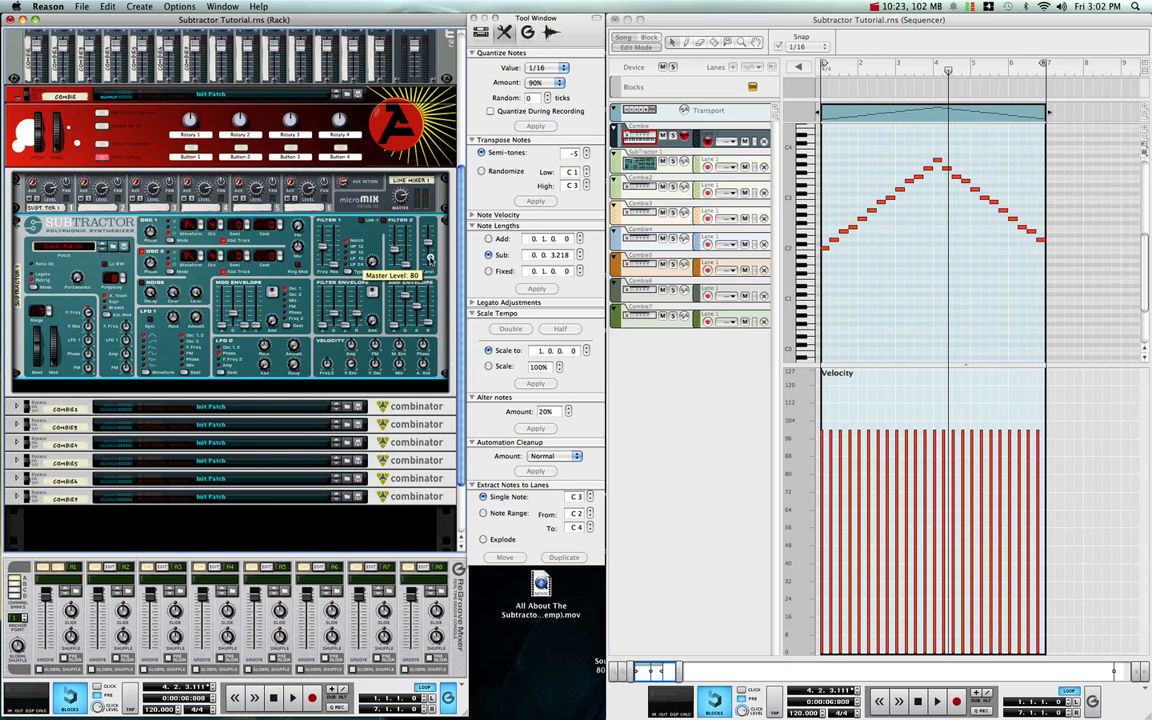
pyautogui.moveTo(430, 231); pyautogui.dragTo(428, 268)
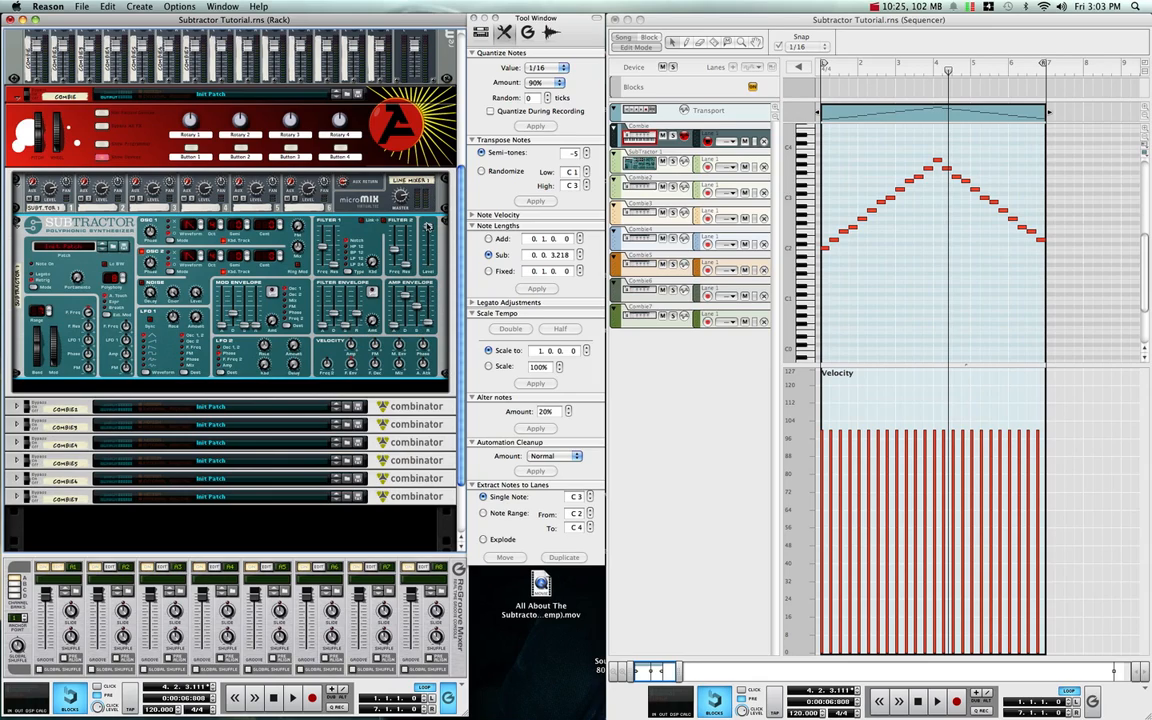